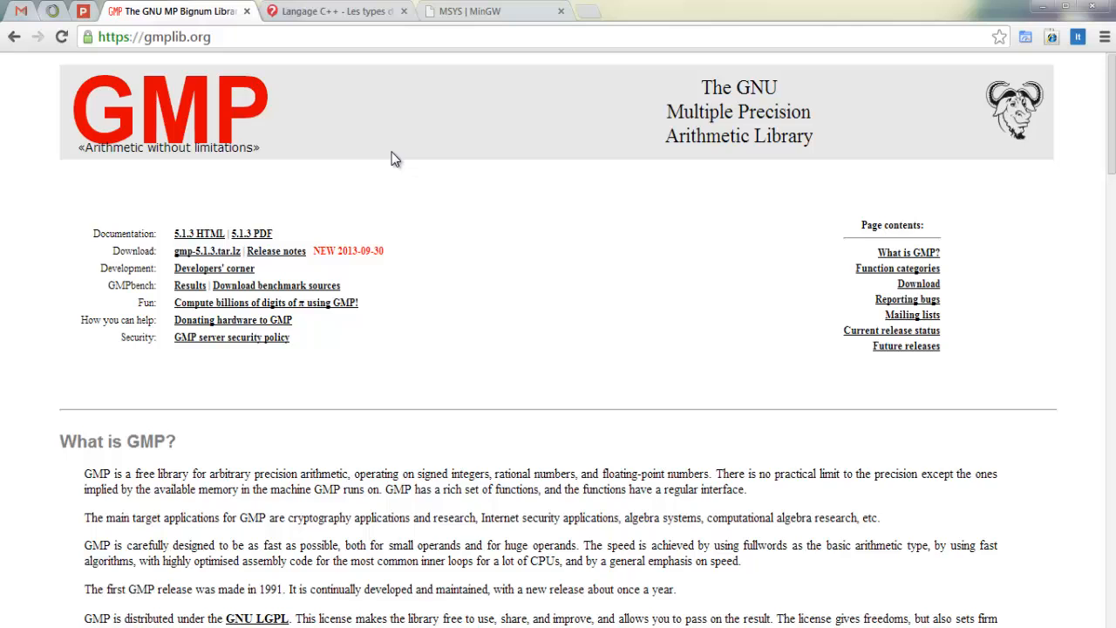
# Step: Review the C++ data type sizes and ranges on the commentcamarche.net page, and return to the GMP website
pyautogui.click(342, 10)
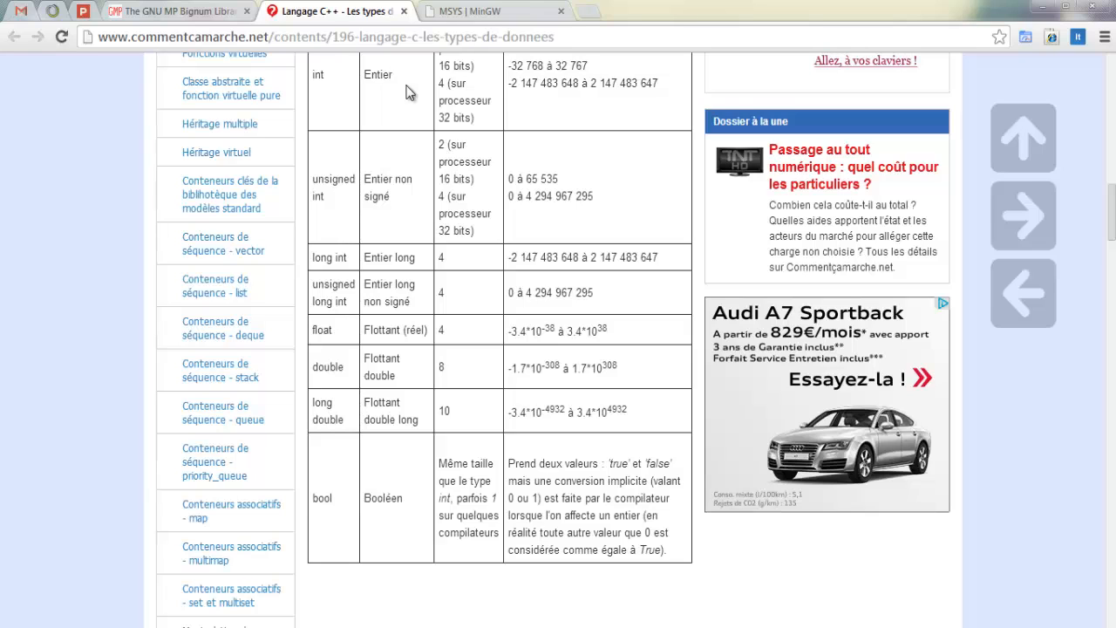
pyautogui.click(202, 8)
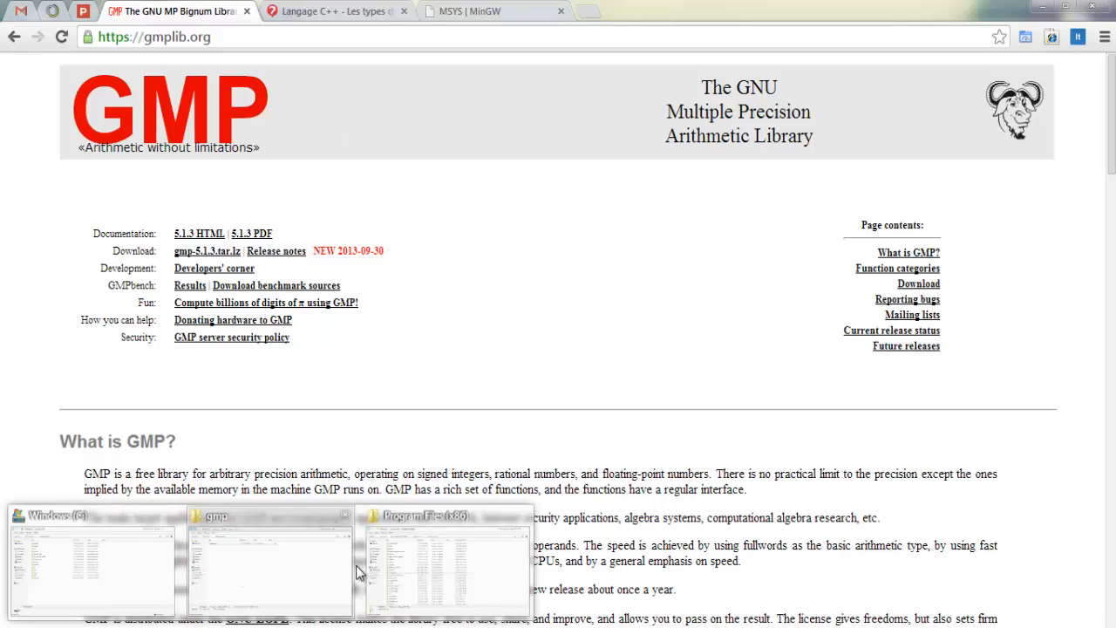
# Step: In Windows Explorer, copy the MinGW folder from C:\Program Files (x86)\CodeBlocks to the root of the C: drive
pyautogui.click(409, 565)
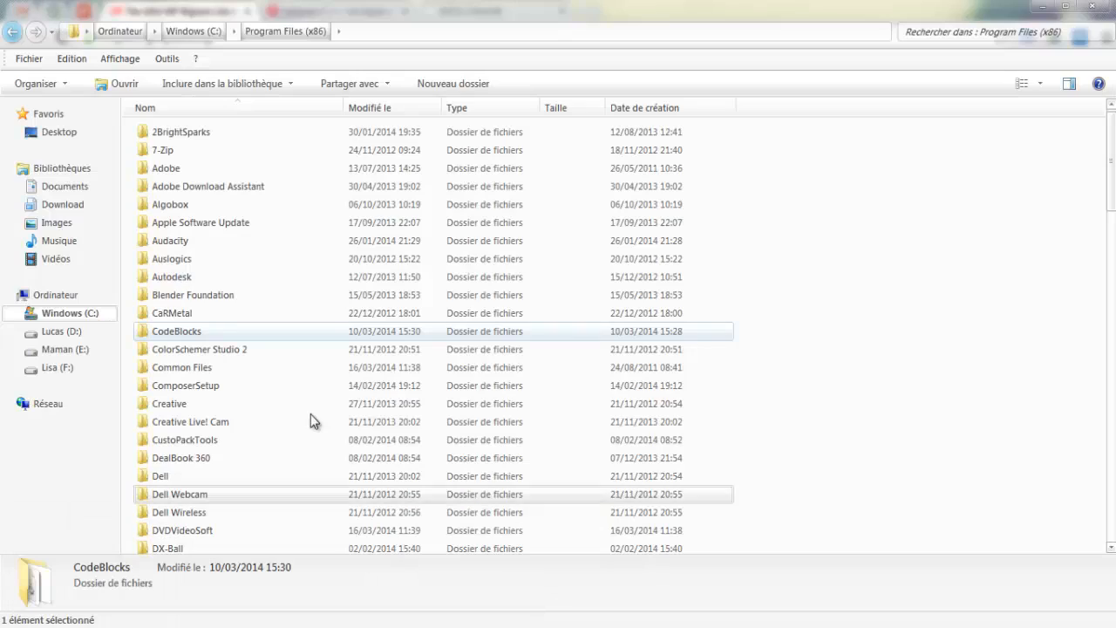
pyautogui.doubleClick(218, 330)
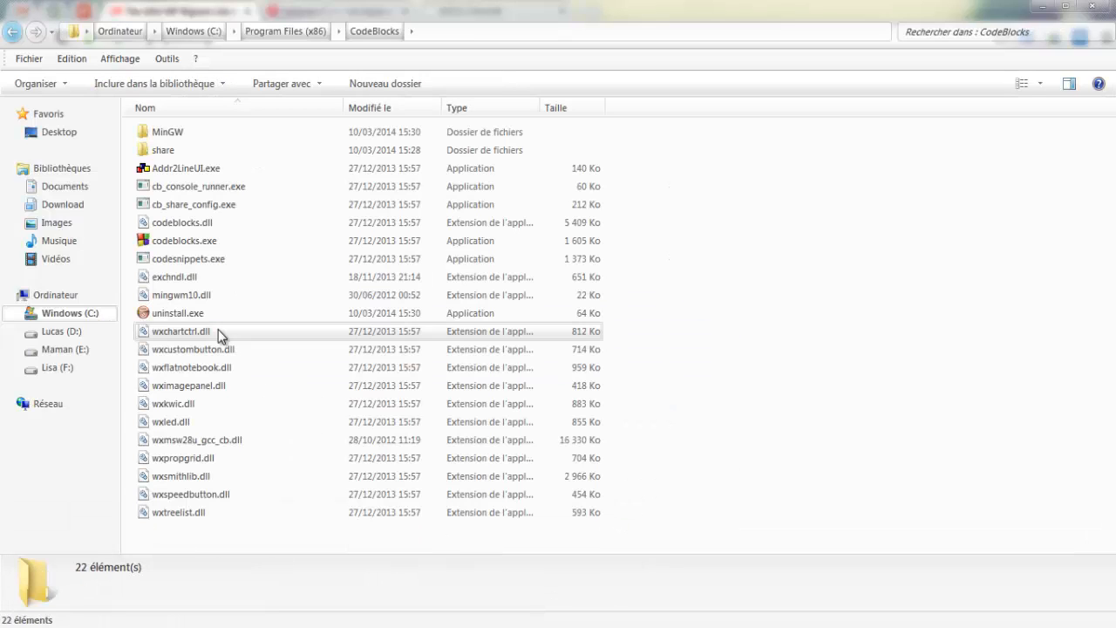
pyautogui.click(197, 132)
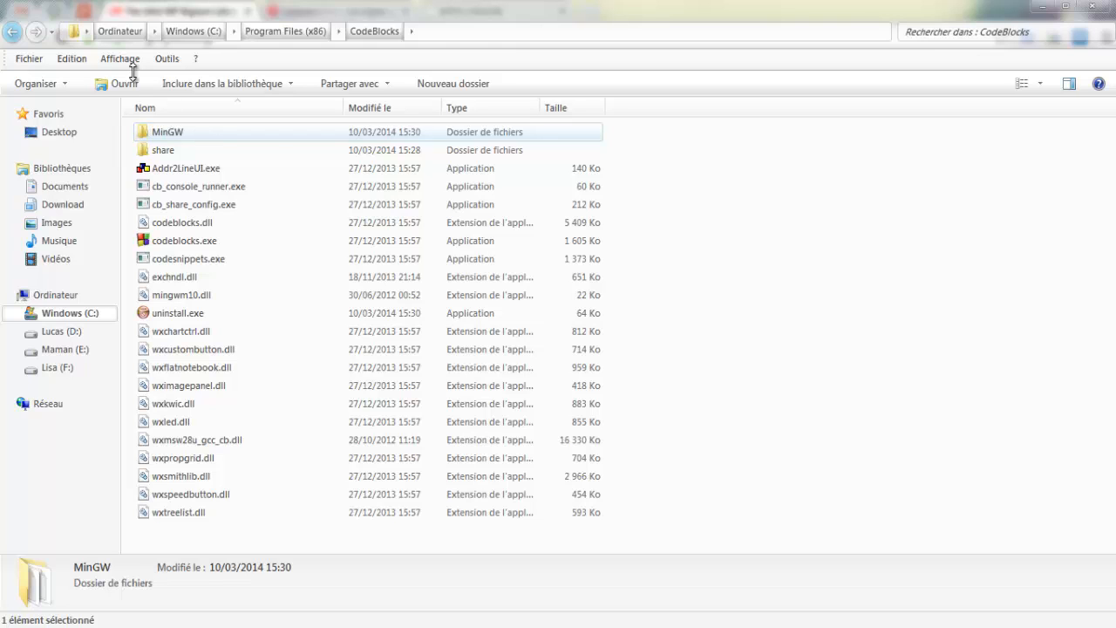
pyautogui.click(78, 312)
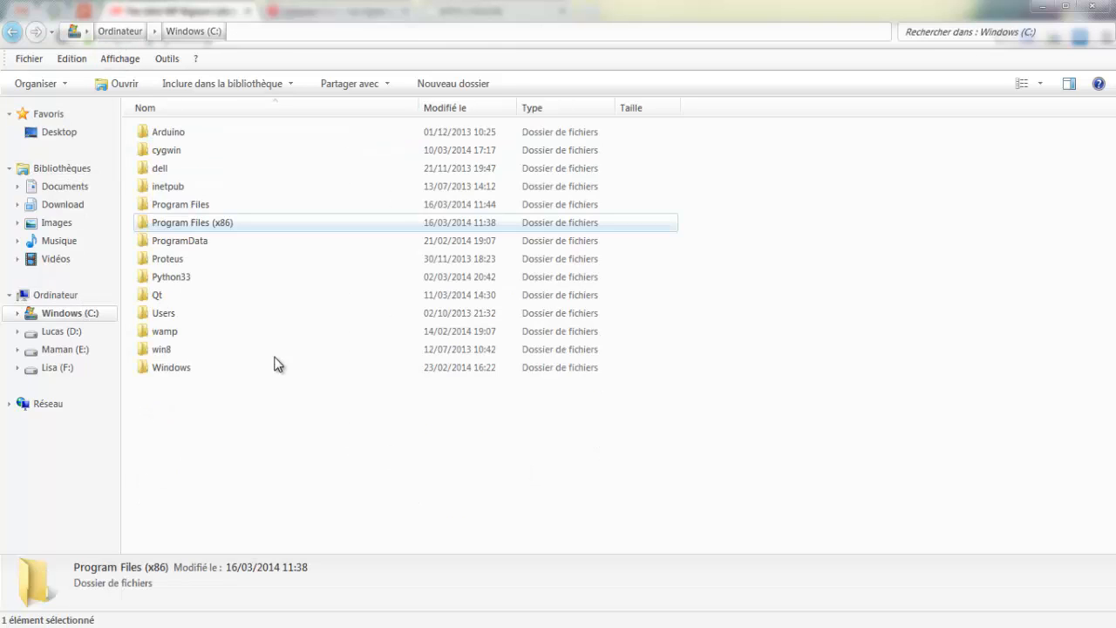
pyautogui.click(322, 403)
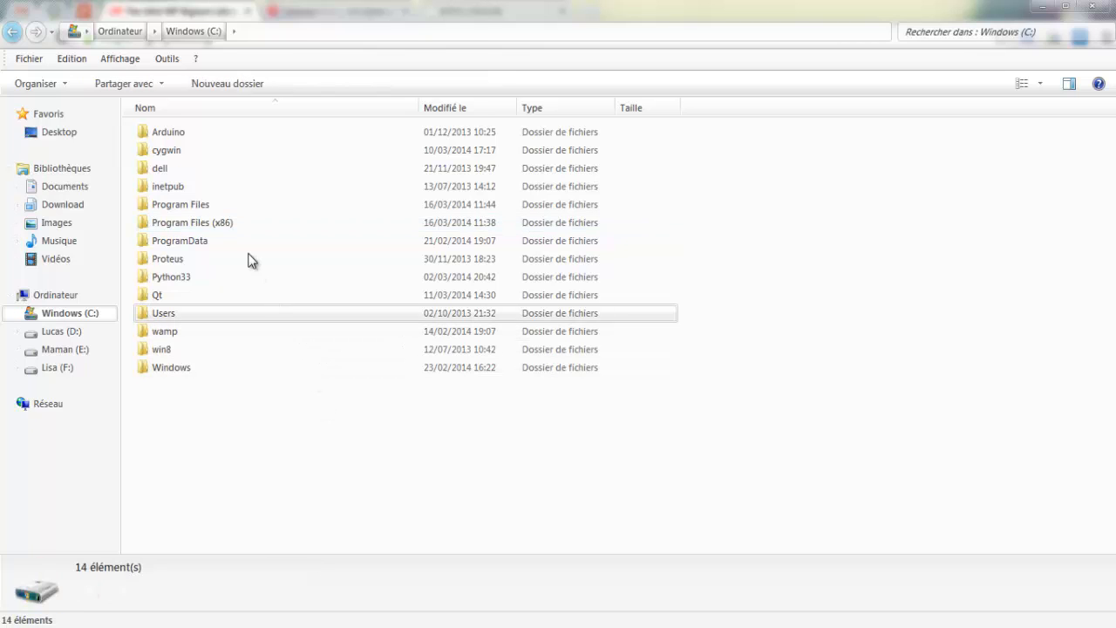
pyautogui.hotkey('ctrl', 'v')
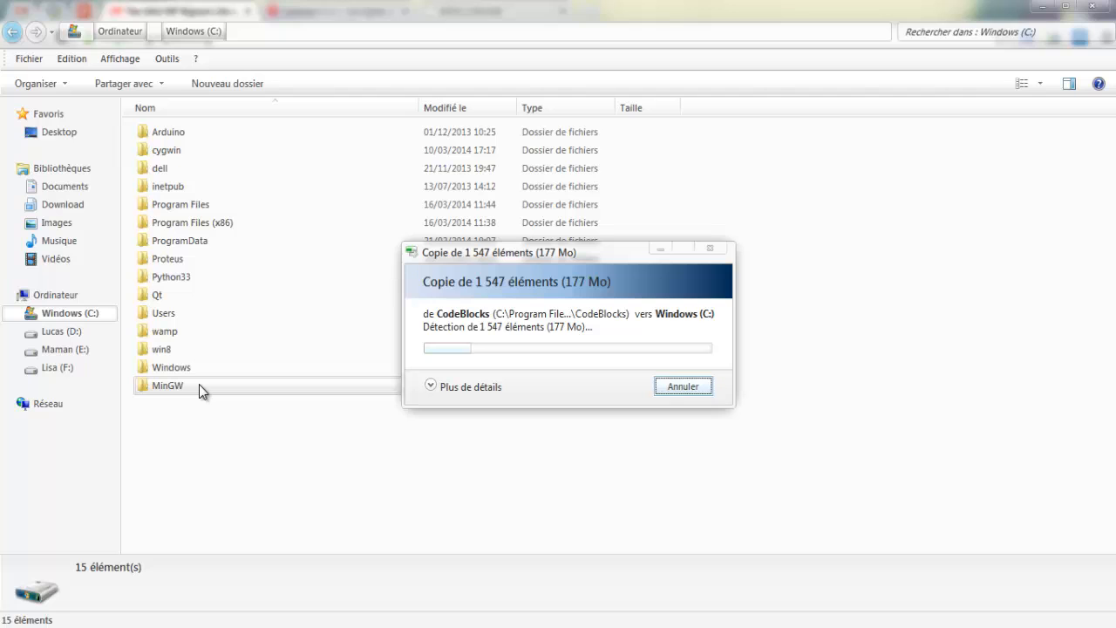
pyautogui.click(200, 390)
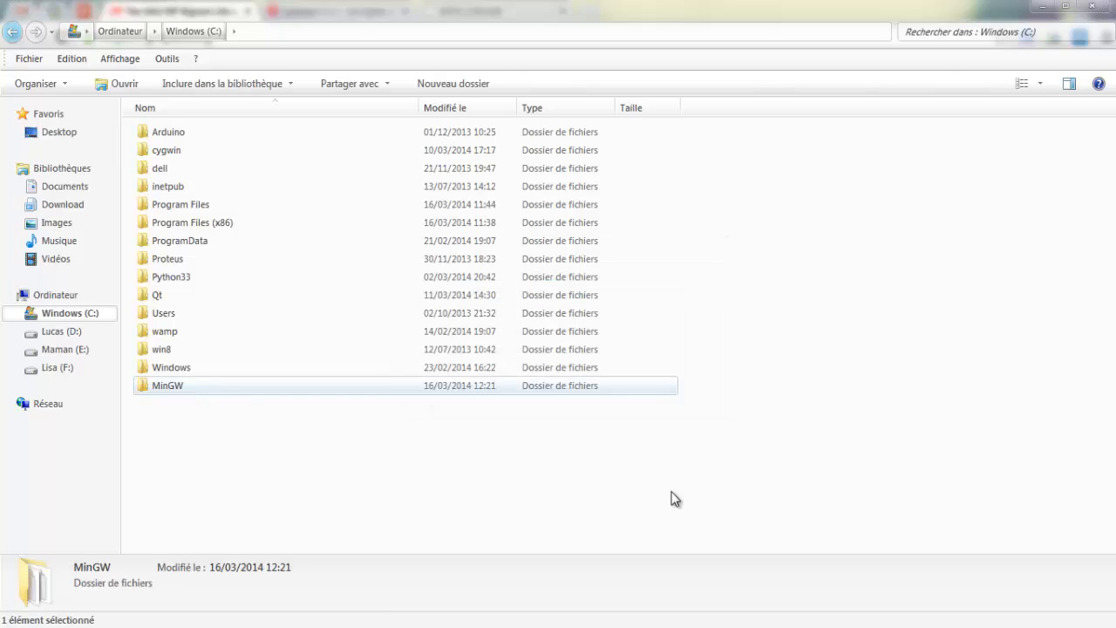
# Step: Switch to Code::Blocks and confirm C:\MinGW as the GNU GCC Compiler's installation directory in the global compiler settings
pyautogui.click(711, 627)
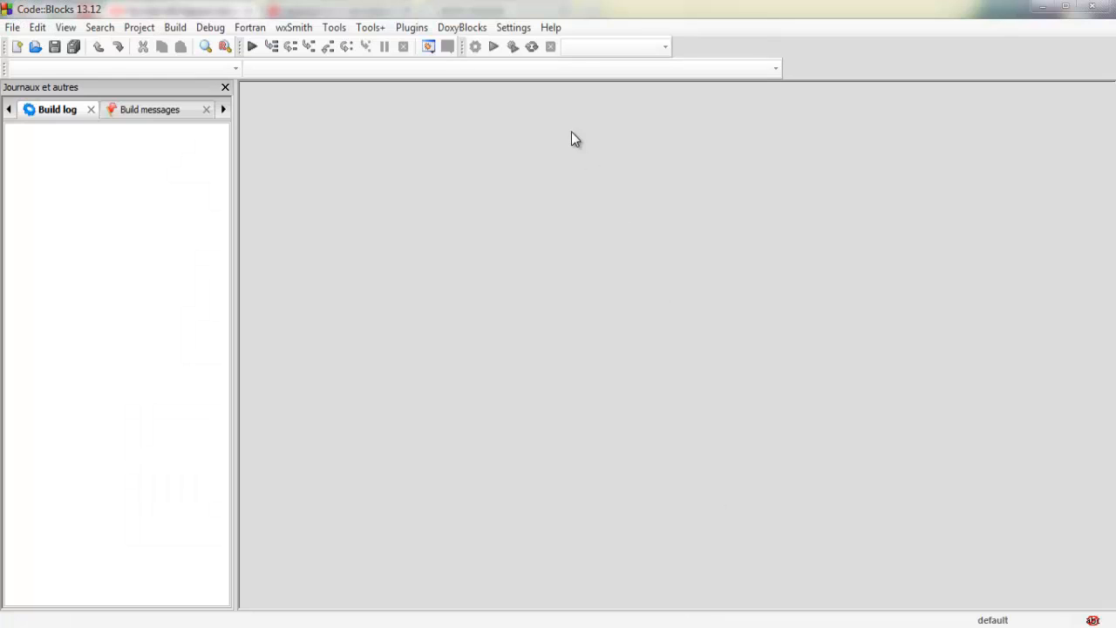
pyautogui.click(513, 27)
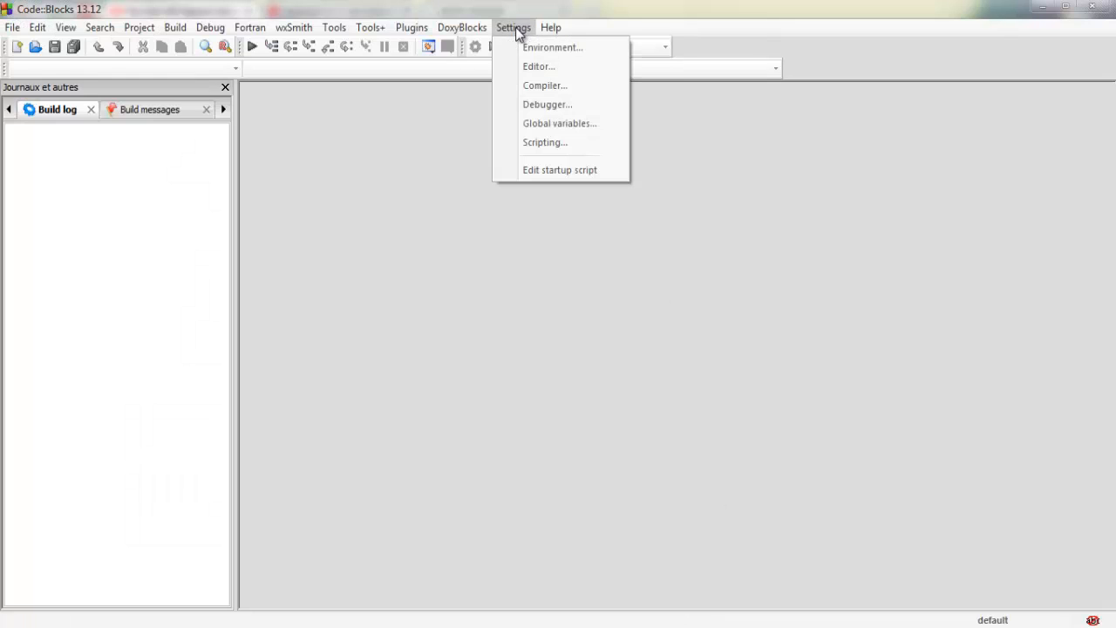
pyautogui.click(547, 82)
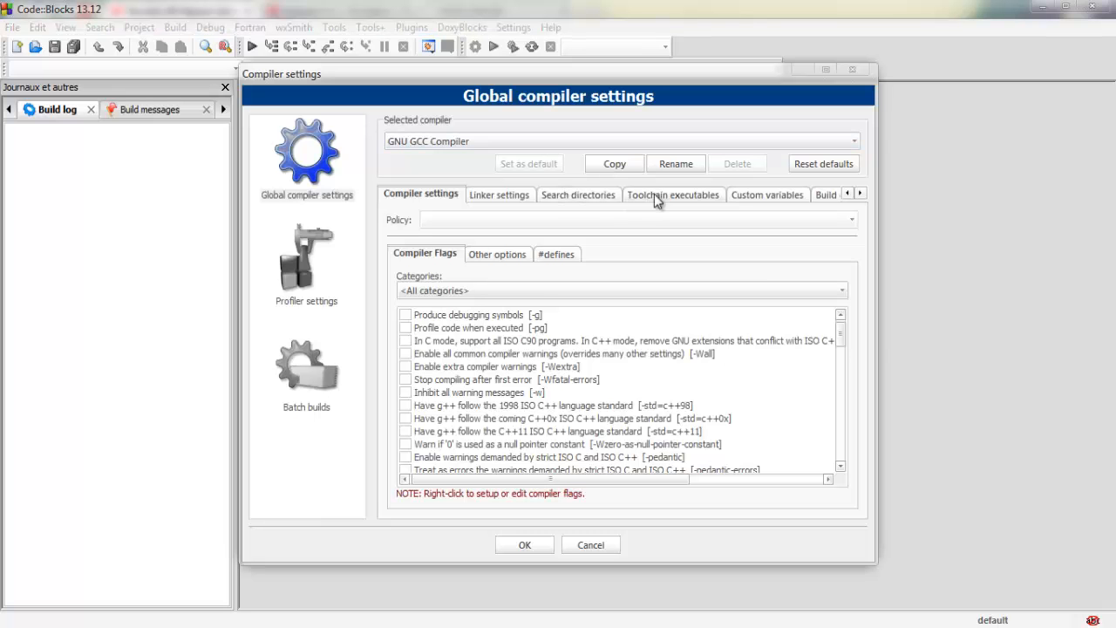
pyautogui.click(654, 196)
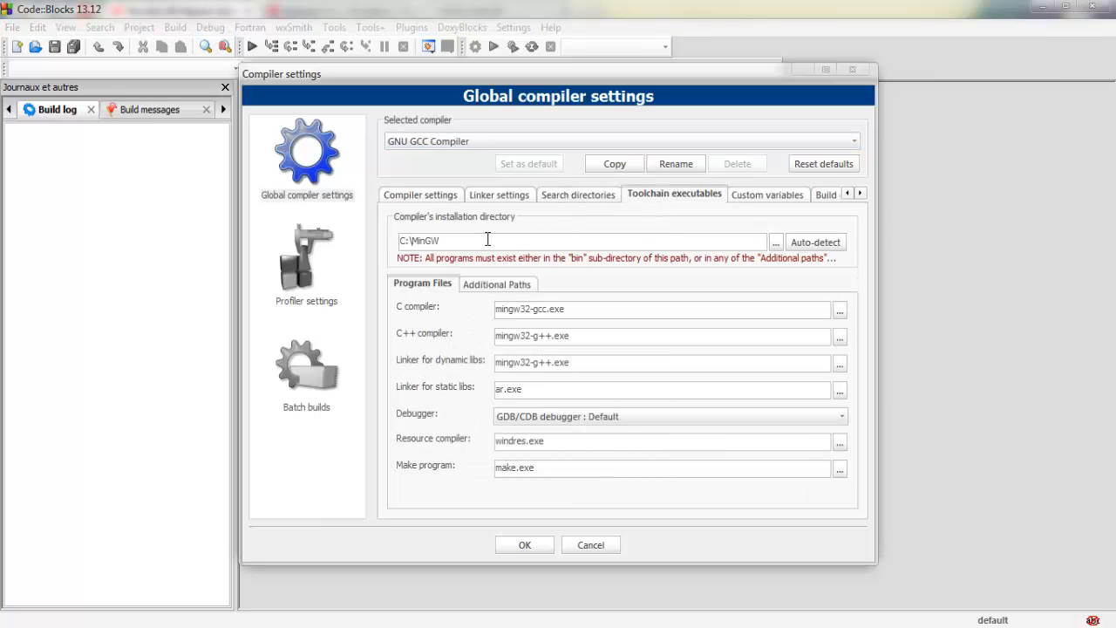
pyautogui.moveTo(440, 240); pyautogui.dragTo(399, 238)
pyautogui.click(530, 547)
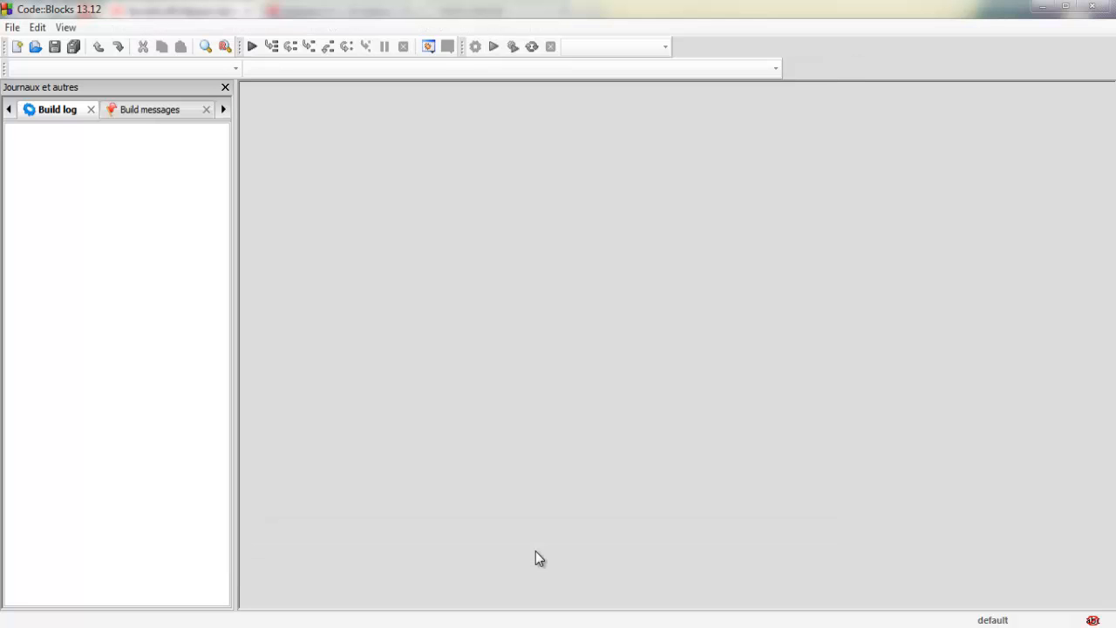
# Step: Switch to the browser, download gmp-5.1.3.tar.bz2 from the GMP site's Sweden mirror, and extract it with WinRAR
pyautogui.click(192, 627)
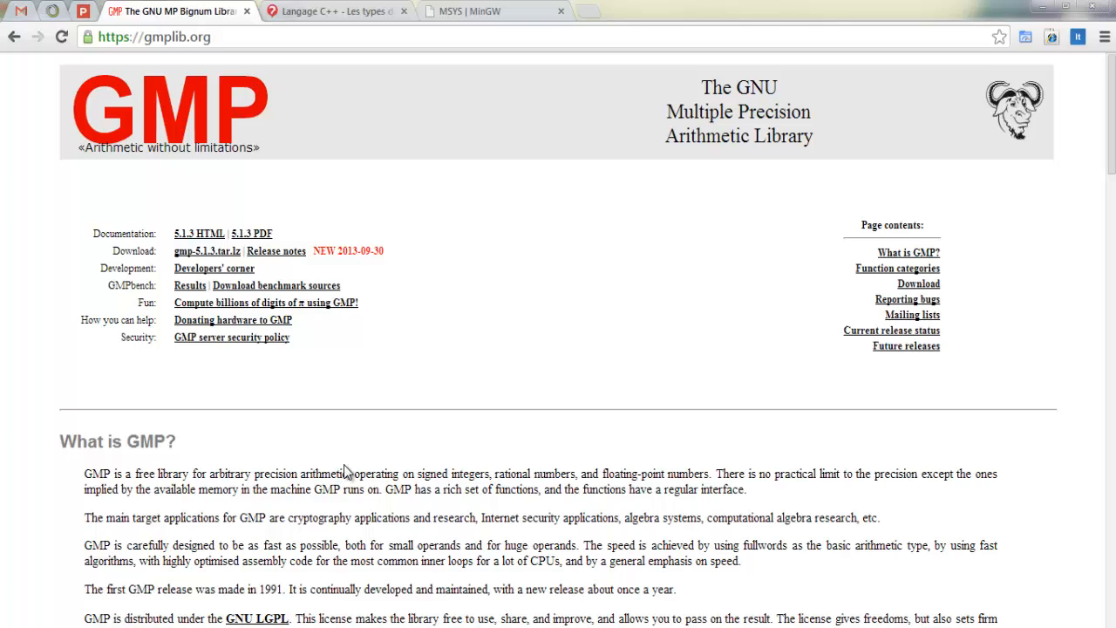
pyautogui.click(915, 284)
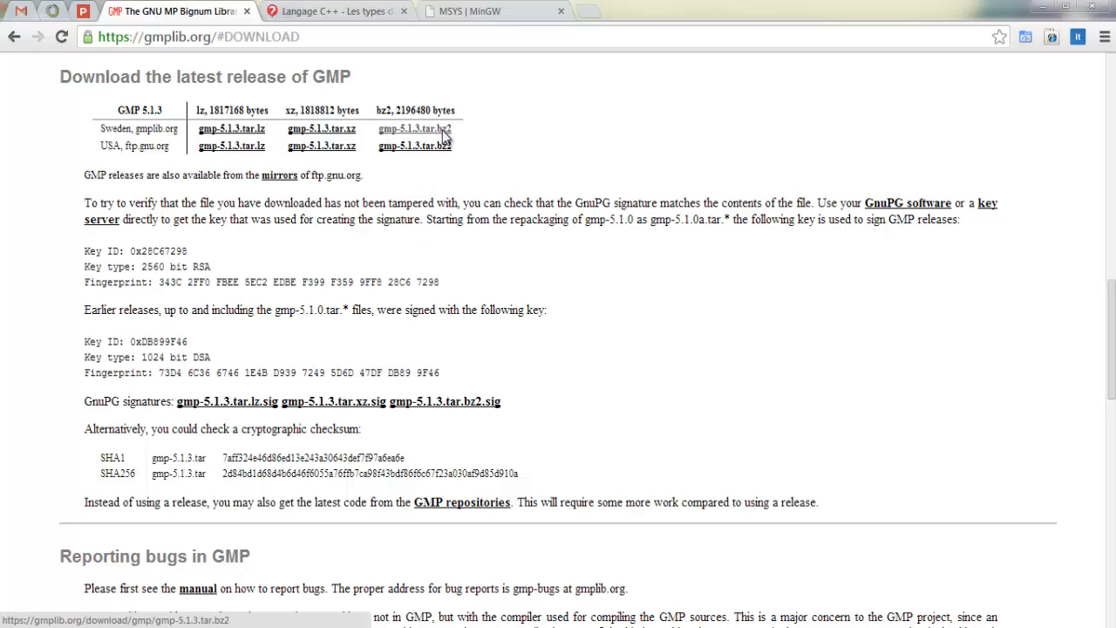
pyautogui.click(442, 130)
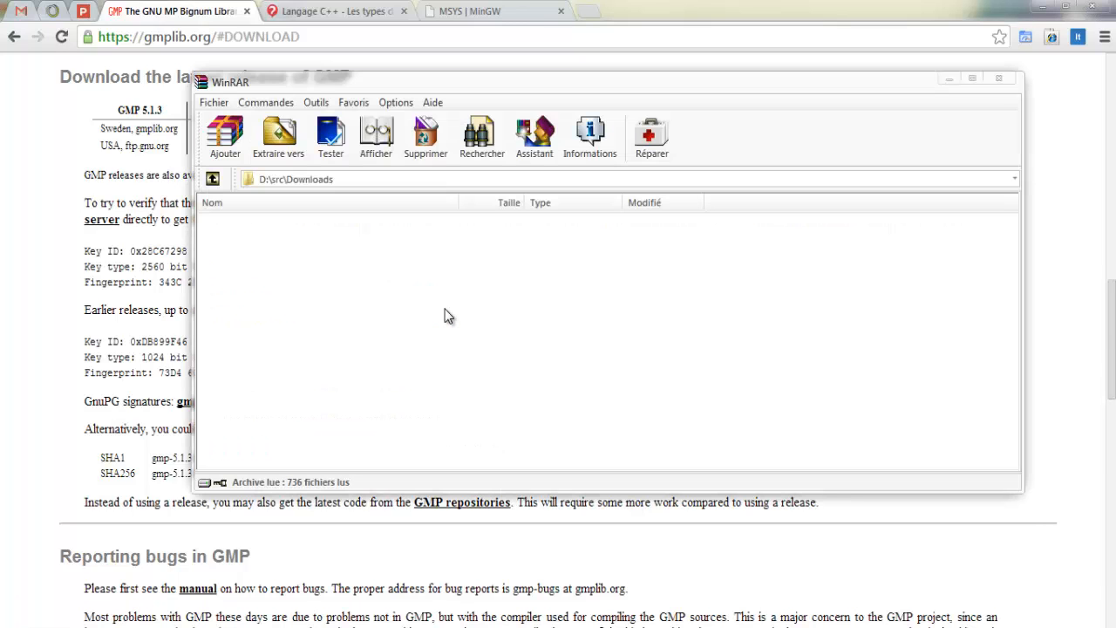
pyautogui.click(279, 135)
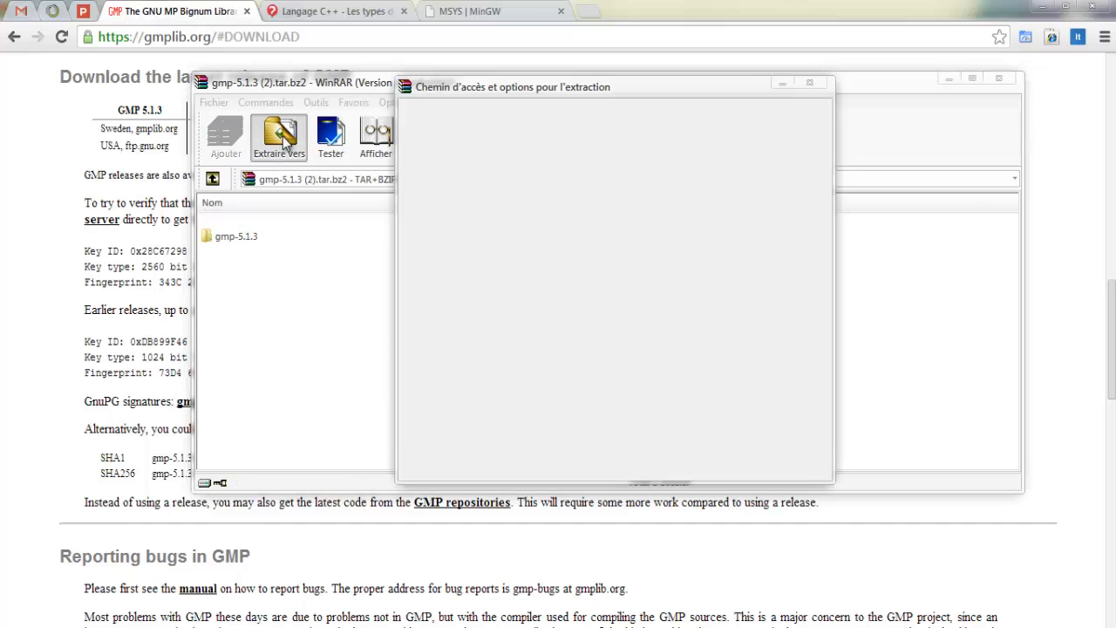
pyautogui.click(656, 465)
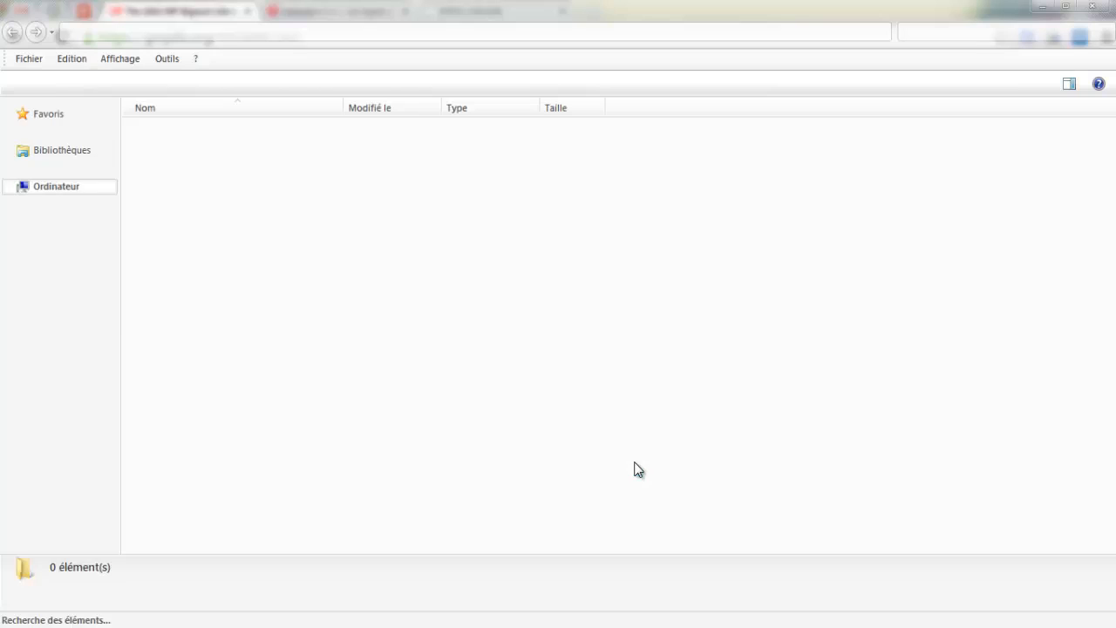
# Step: Rename the extracted gmp-5.1.3 folder to gmp and copy it to the root of the C: drive
pyautogui.doubleClick(249, 135)
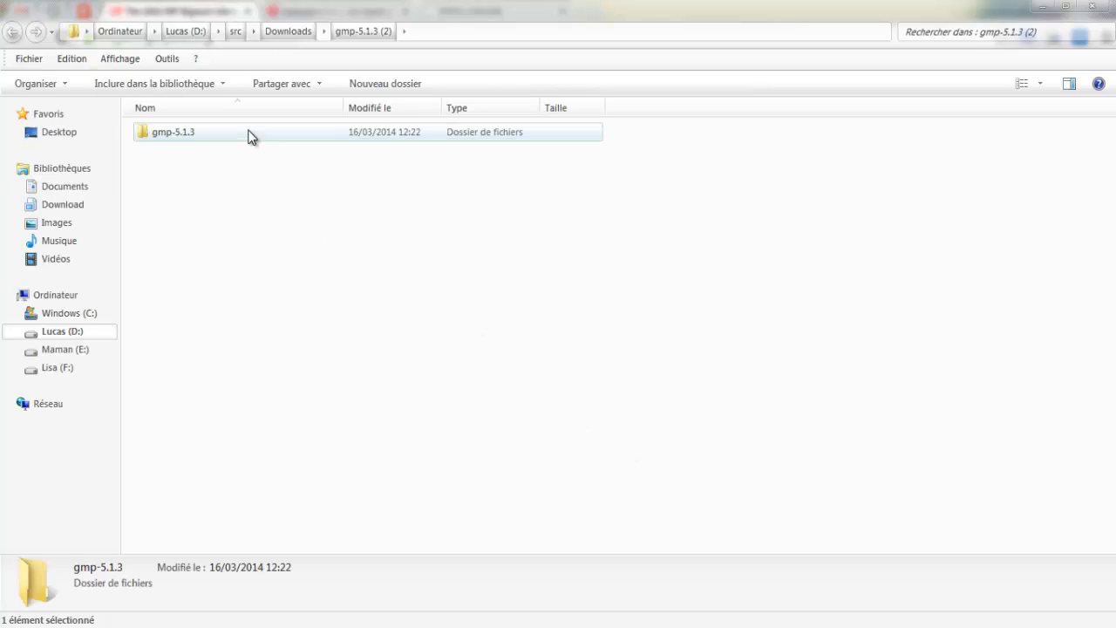
pyautogui.click(355, 33)
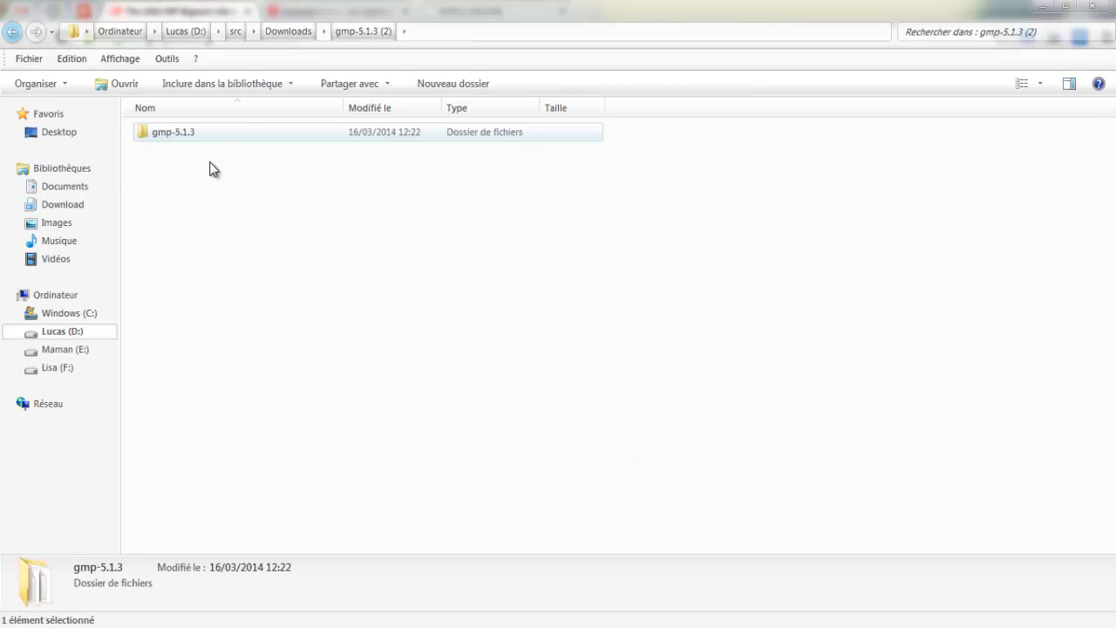
pyautogui.press('F2')
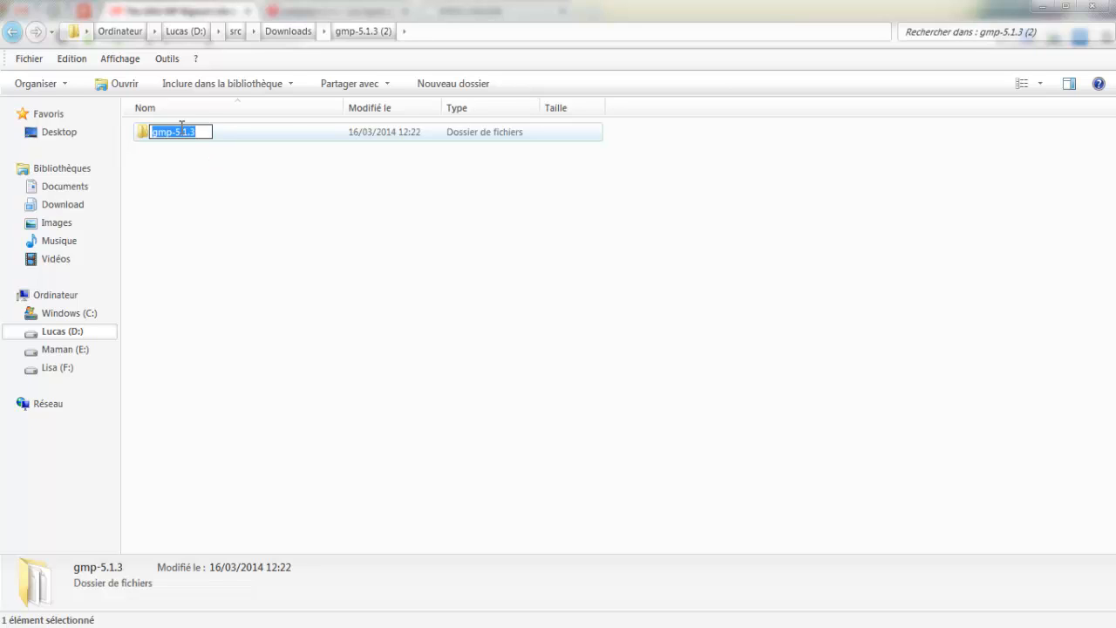
pyautogui.moveTo(174, 131); pyautogui.dragTo(219, 133)
pyautogui.press('BackSpace')
pyautogui.press('Return')
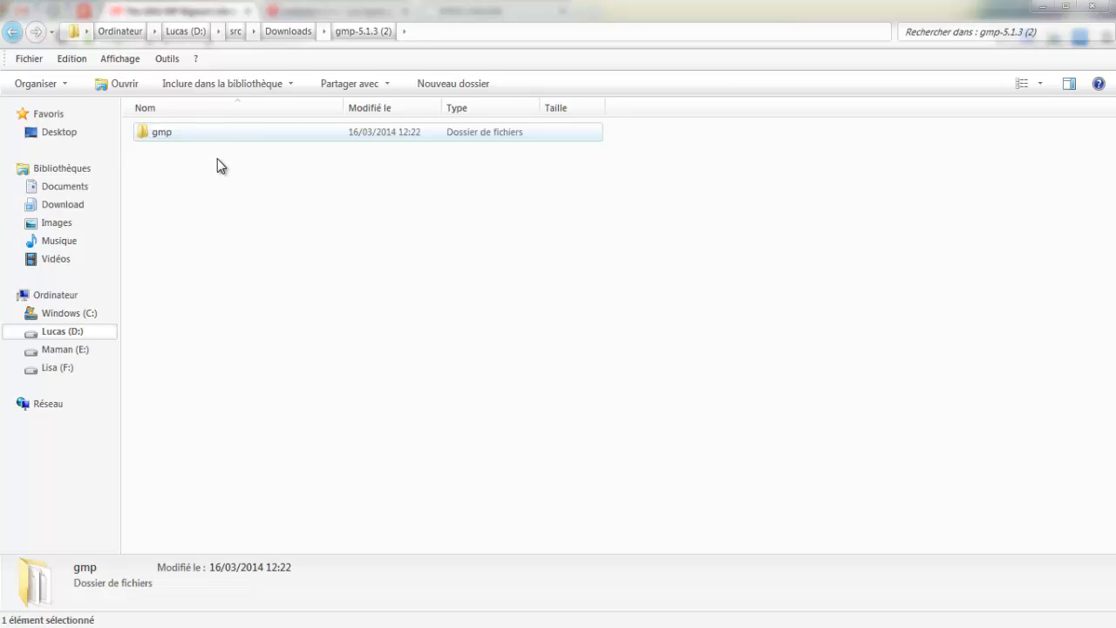
pyautogui.click(68, 314)
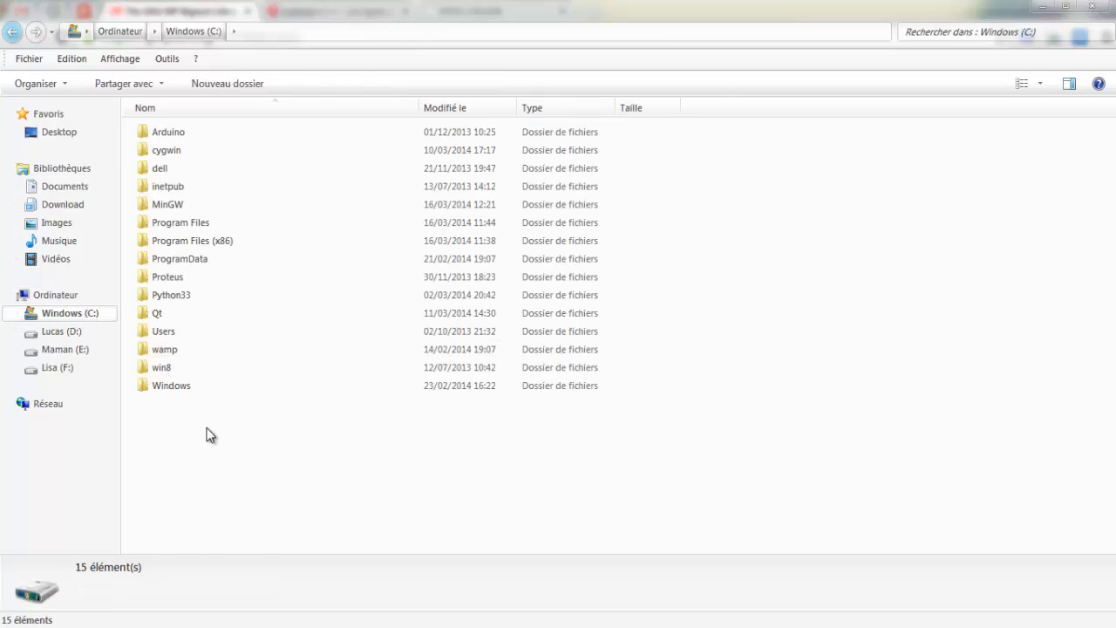
pyautogui.hotkey('ctrl', 'v')
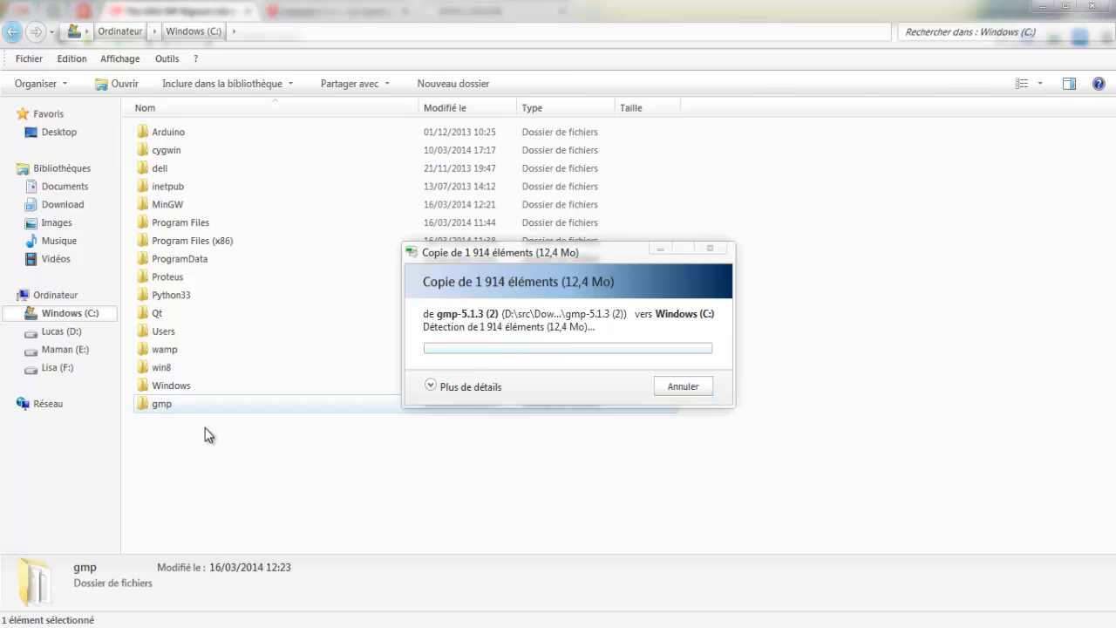
# Step: Switch to the browser and download the MSYS 1.0.11 installer from the MinGW wiki's MSYS page
pyautogui.hotkey('alt', 'Tab')
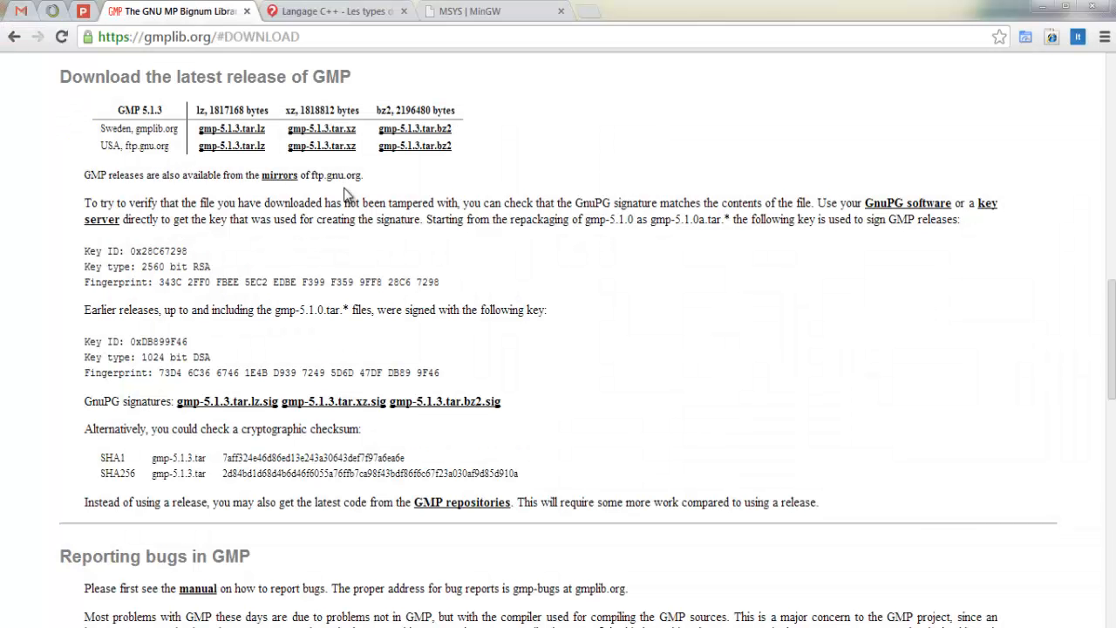
pyautogui.click(484, 11)
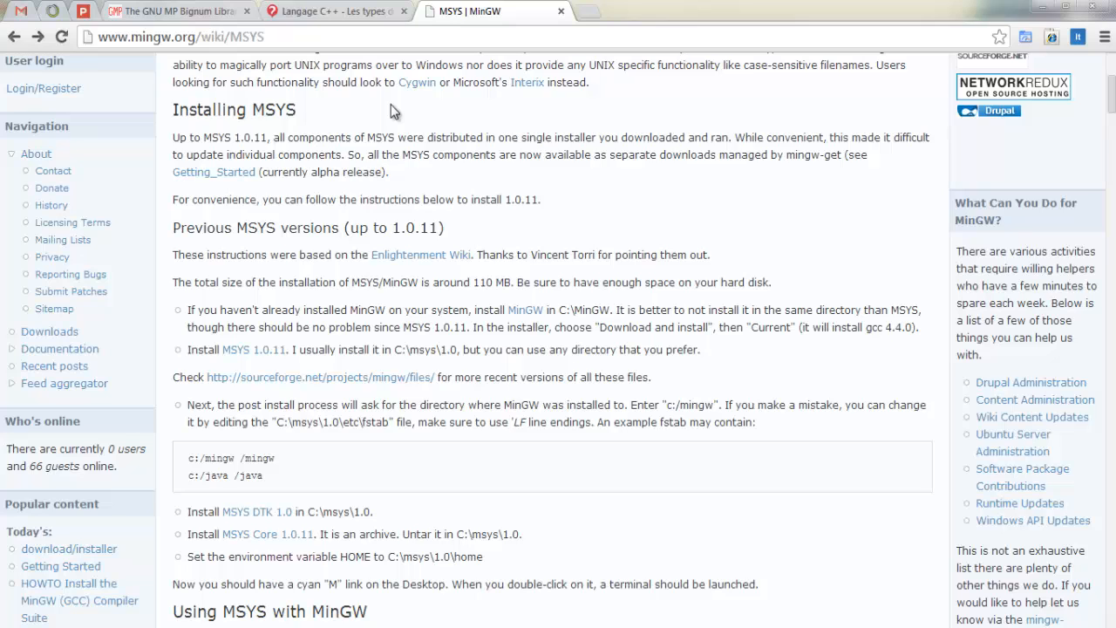
pyautogui.scroll(4, 331, 161)
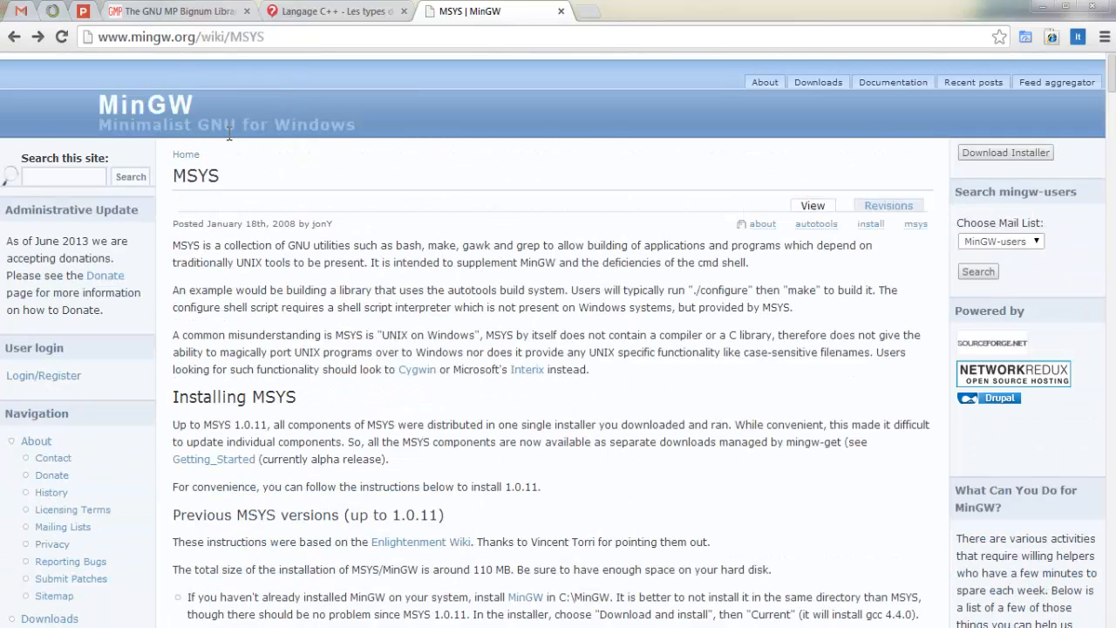
pyautogui.scroll(-5, 254, 173)
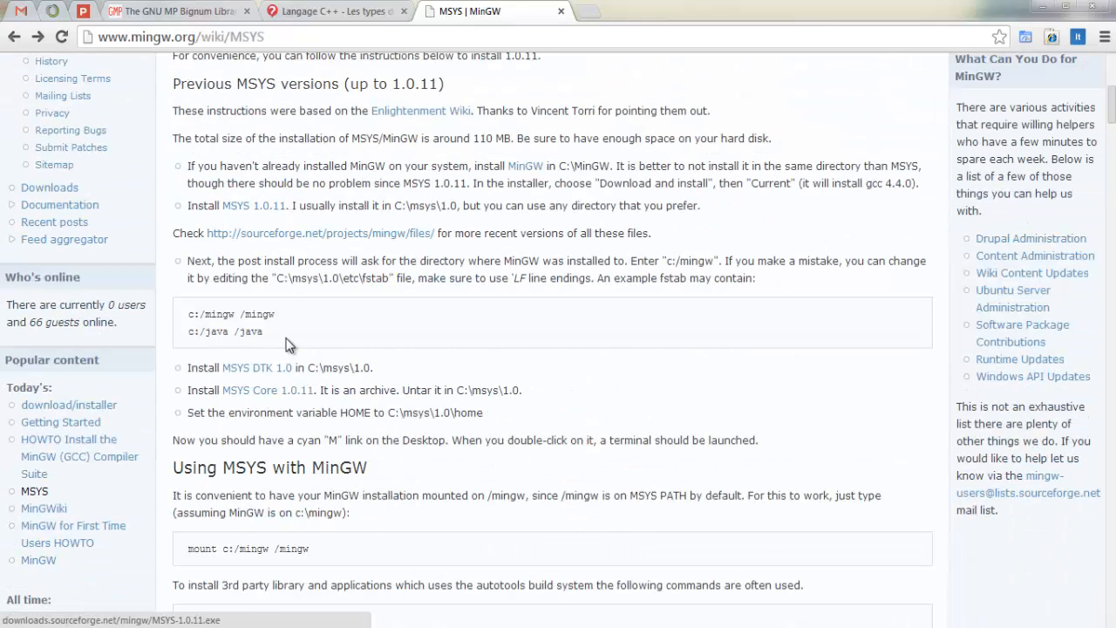
pyautogui.click(271, 205)
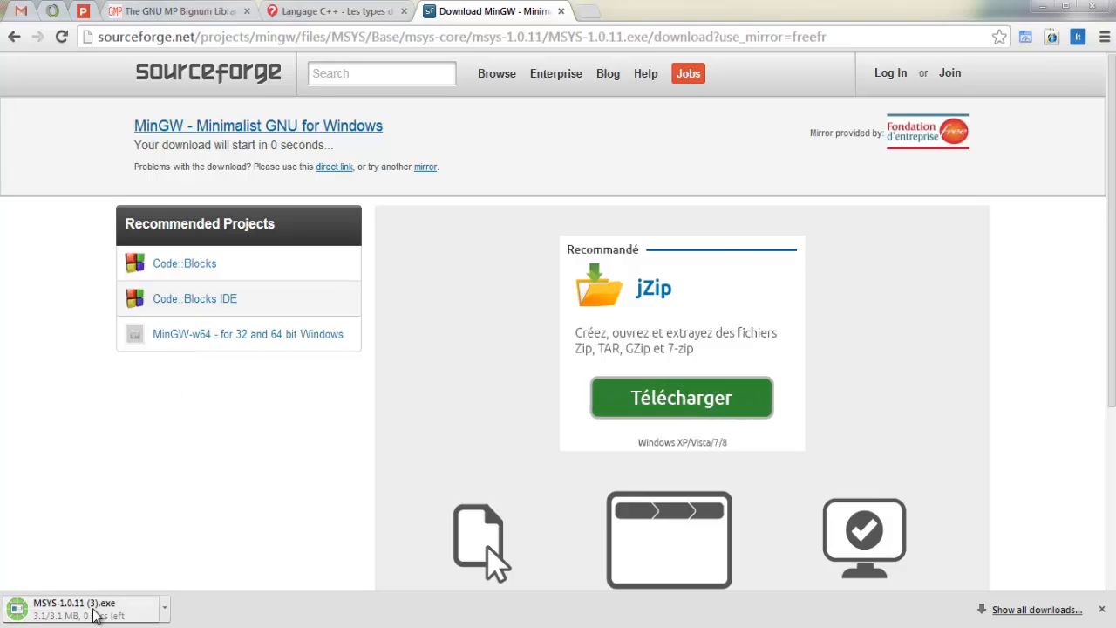
# Step: Run the downloaded MSYS 1.0.11 installer, accept its license, and install to C:\msys\1.0 with the MinGW Start Menu folder
pyautogui.click(94, 614)
pyautogui.click(604, 331)
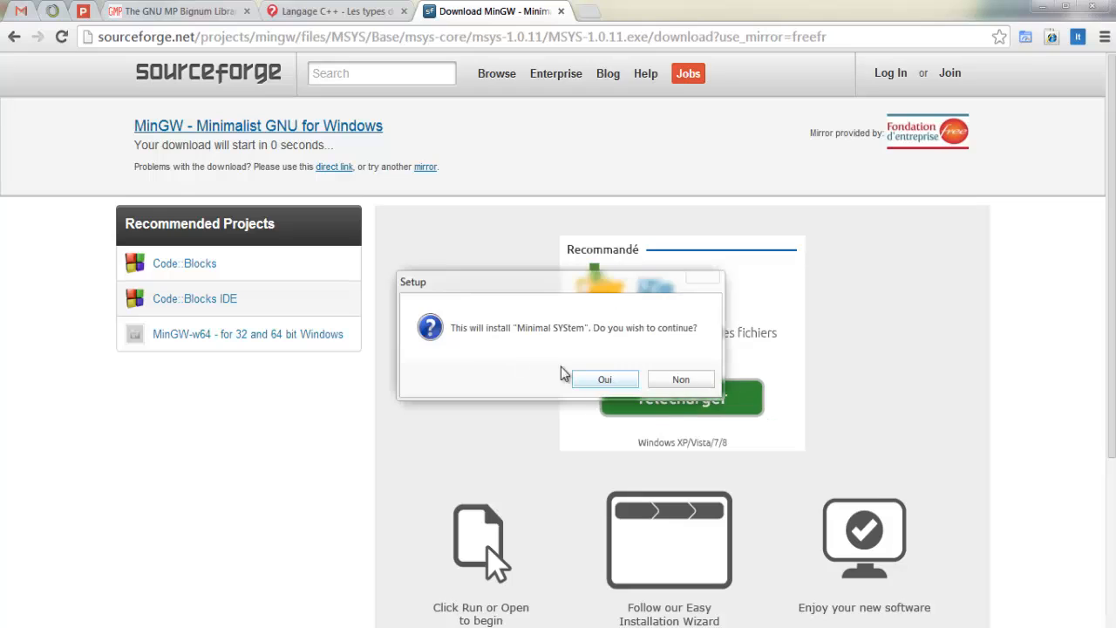
pyautogui.click(604, 379)
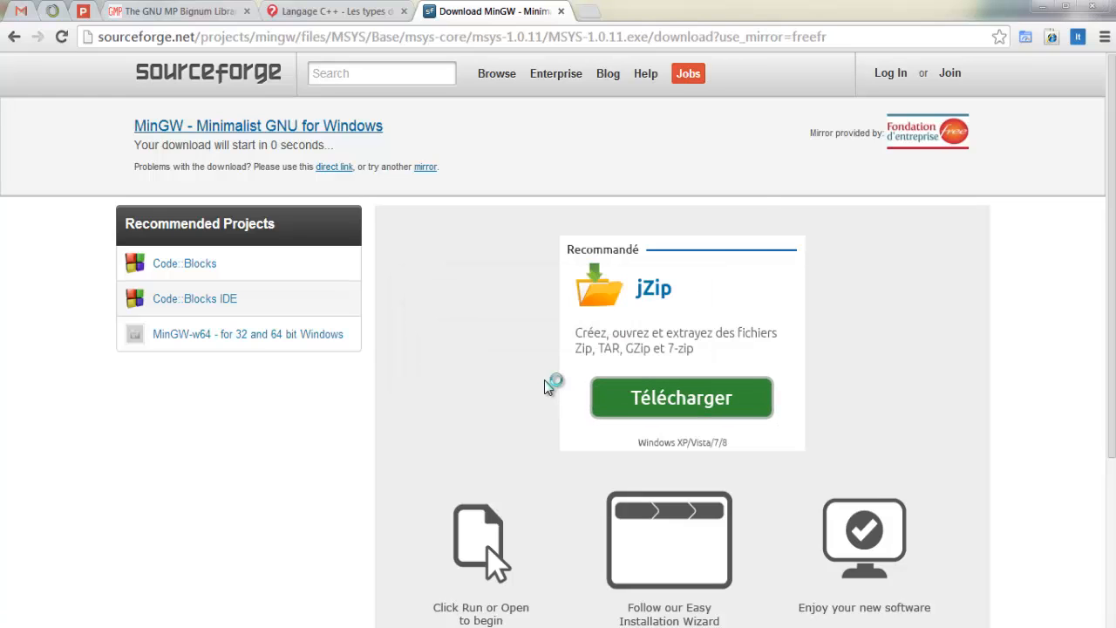
pyautogui.click(654, 479)
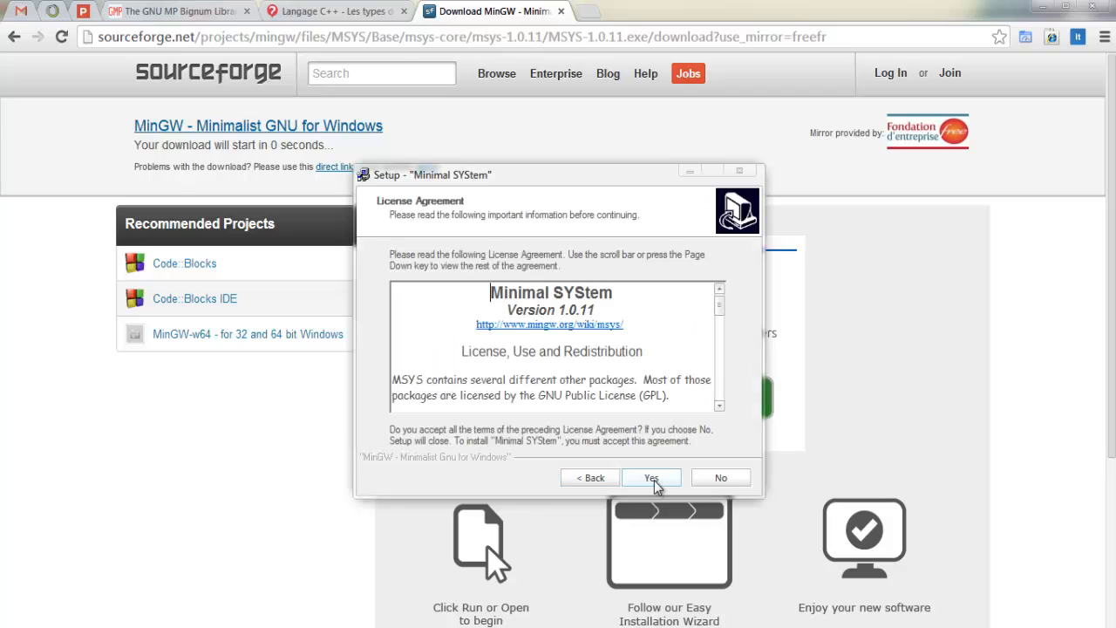
pyautogui.click(652, 480)
pyautogui.click(654, 478)
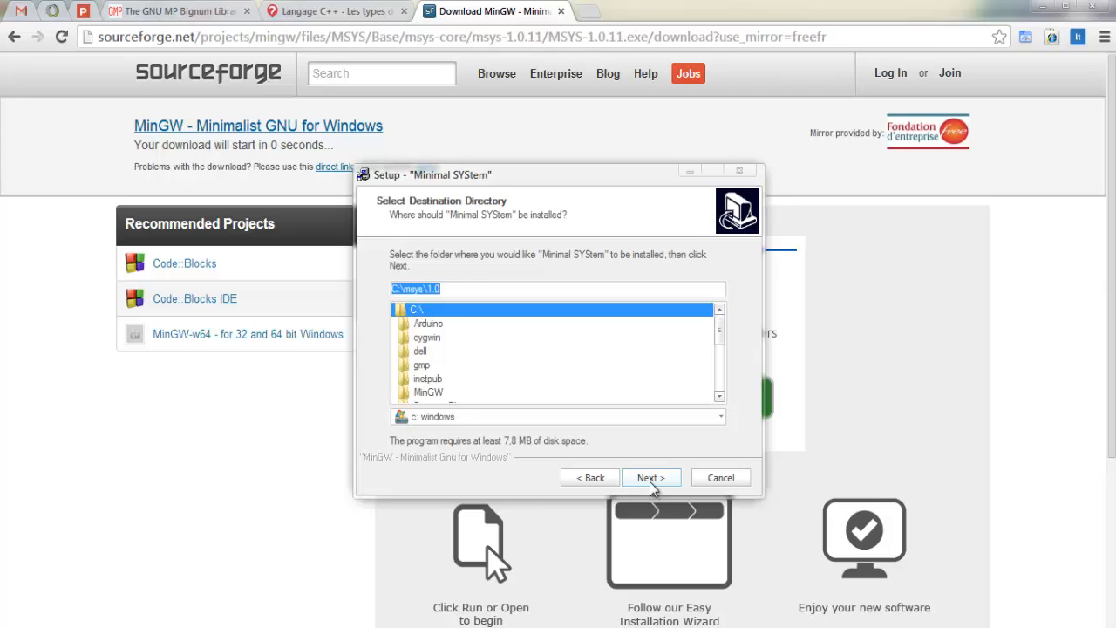
pyautogui.click(652, 482)
pyautogui.click(650, 485)
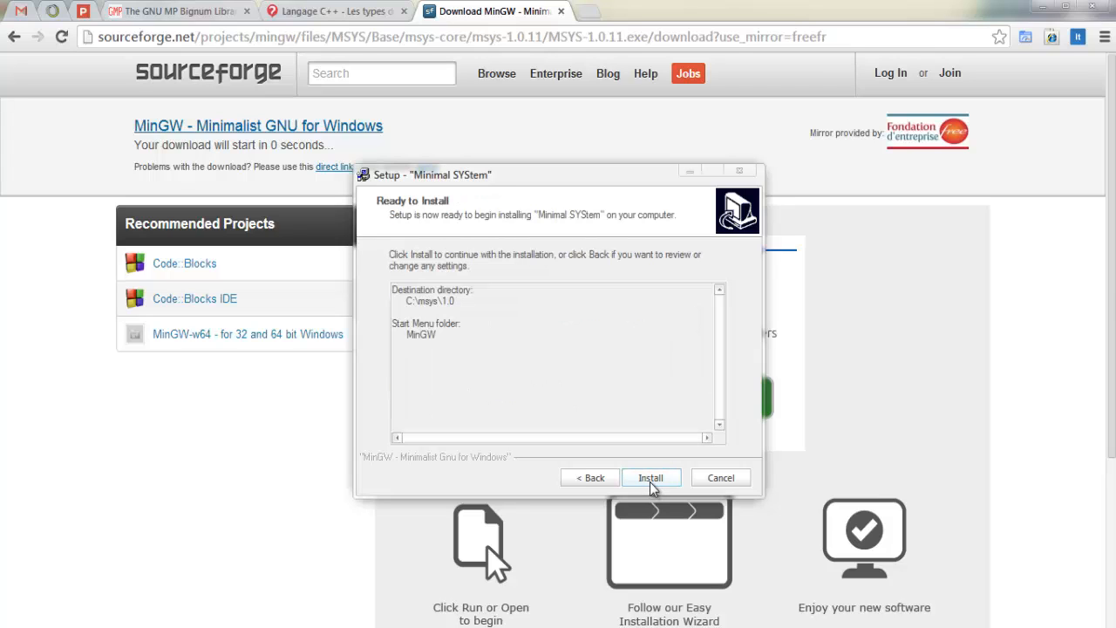
pyautogui.click(650, 479)
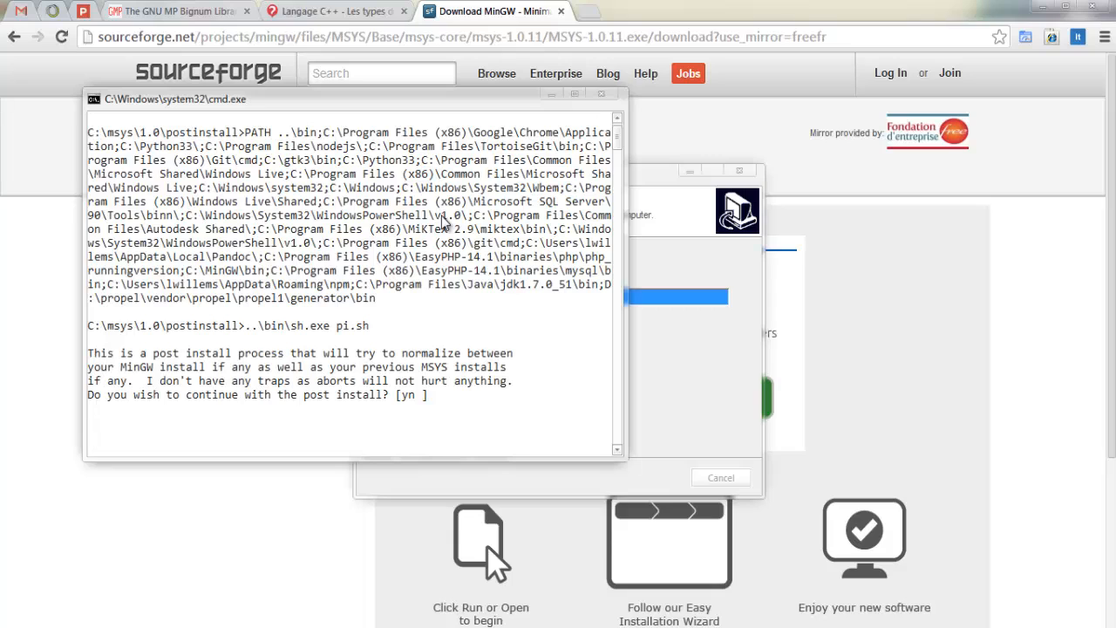
# Step: Complete the MSYS post-install script, answering y to continuing and to having MinGW installed, and giving c:/MinGW as its location
pyautogui.press('Return')
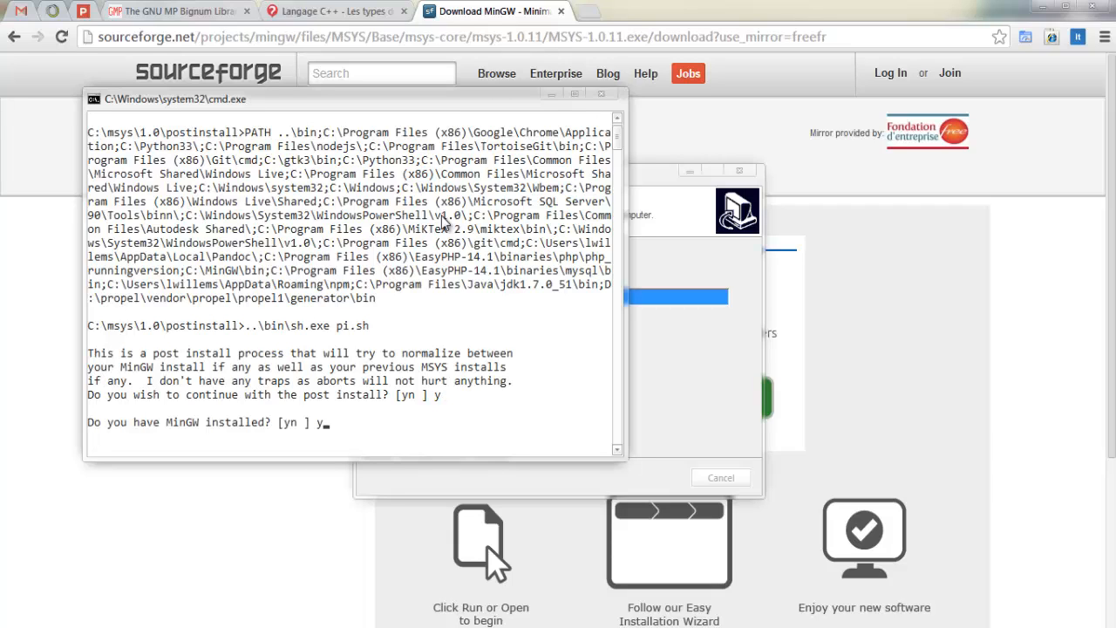
pyautogui.press('Return')
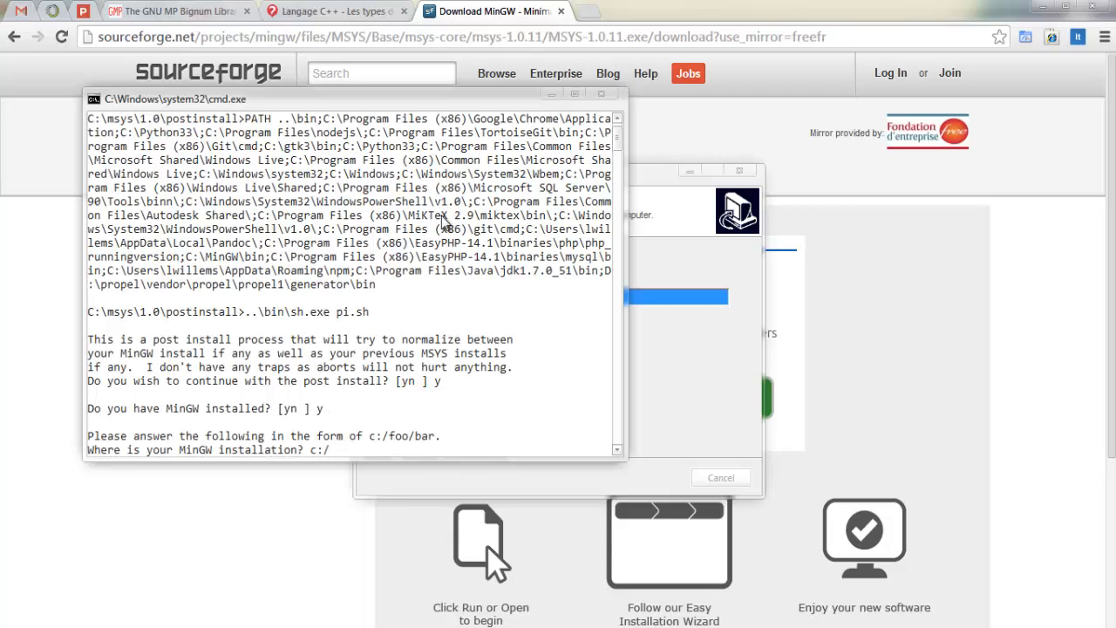
pyautogui.write('c:/MinGW')
pyautogui.press('Return')
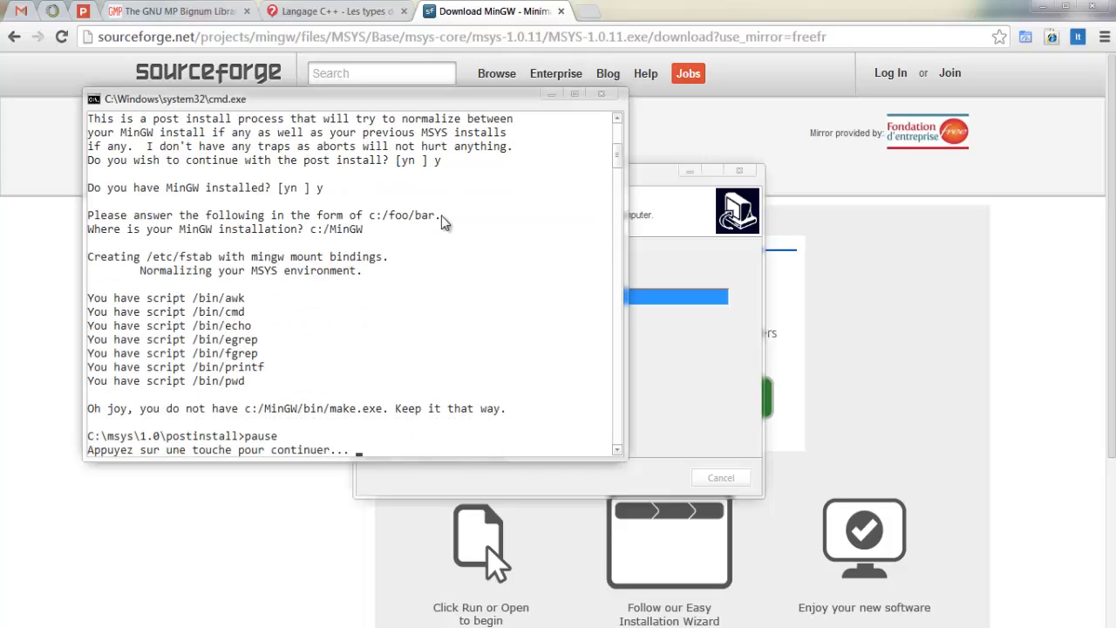
pyautogui.press('Return')
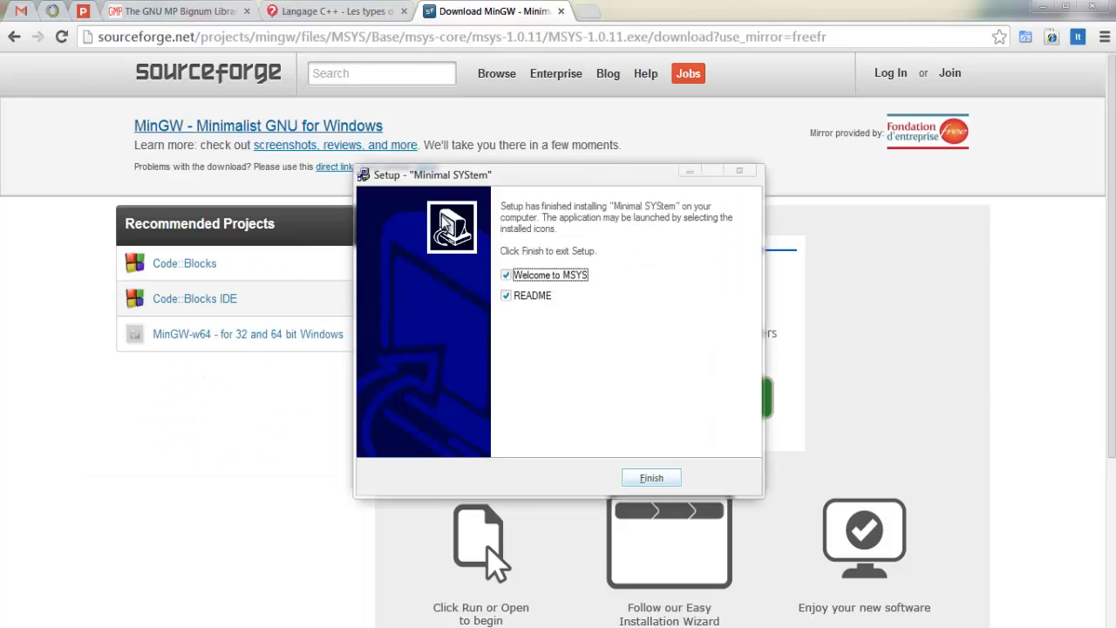
# Step: Finish the setup with Welcome to MSYS and README unchecked, and mark the program as correctly installed in the compatibility assistant
pyautogui.click(545, 275)
pyautogui.click(542, 296)
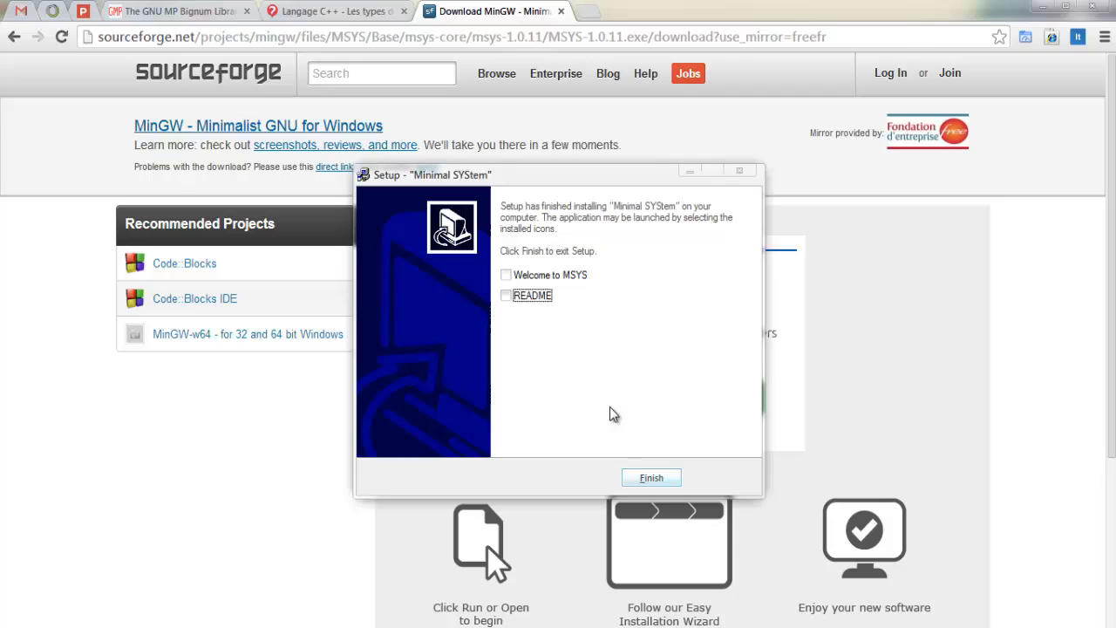
pyautogui.click(646, 481)
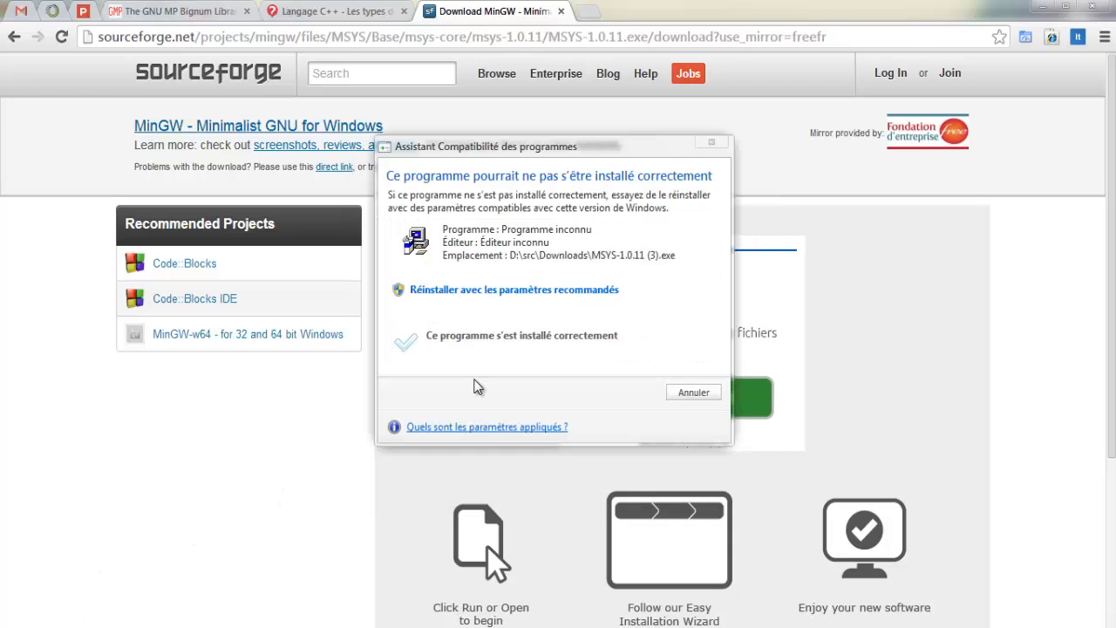
pyautogui.click(511, 349)
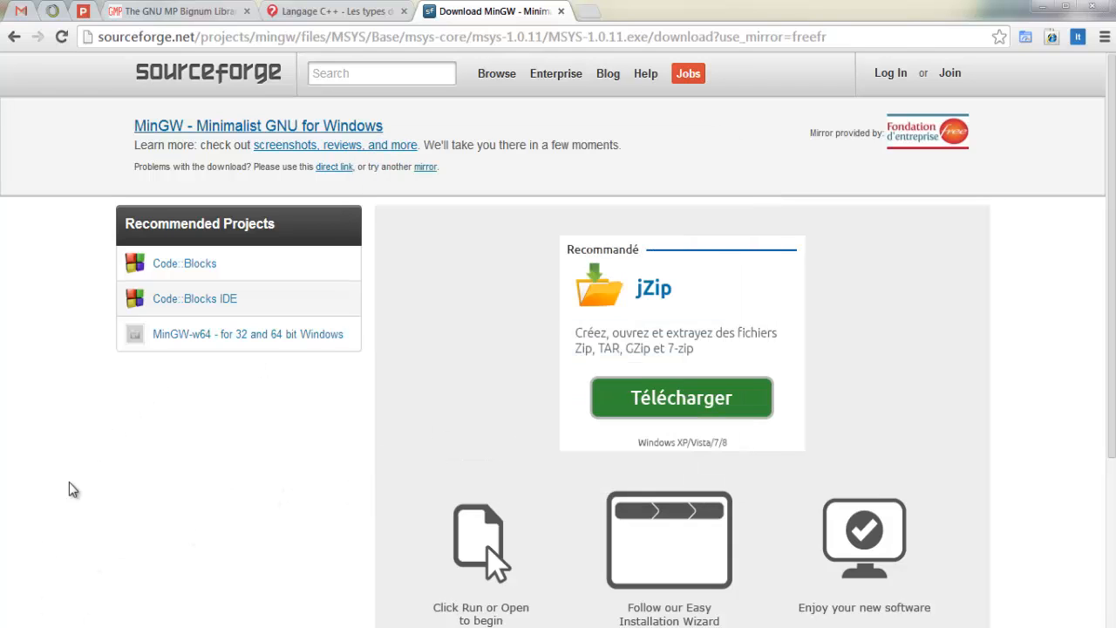
# Step: Find MSYS among the installed Windows programs and launch its standard shell
pyautogui.press('super')
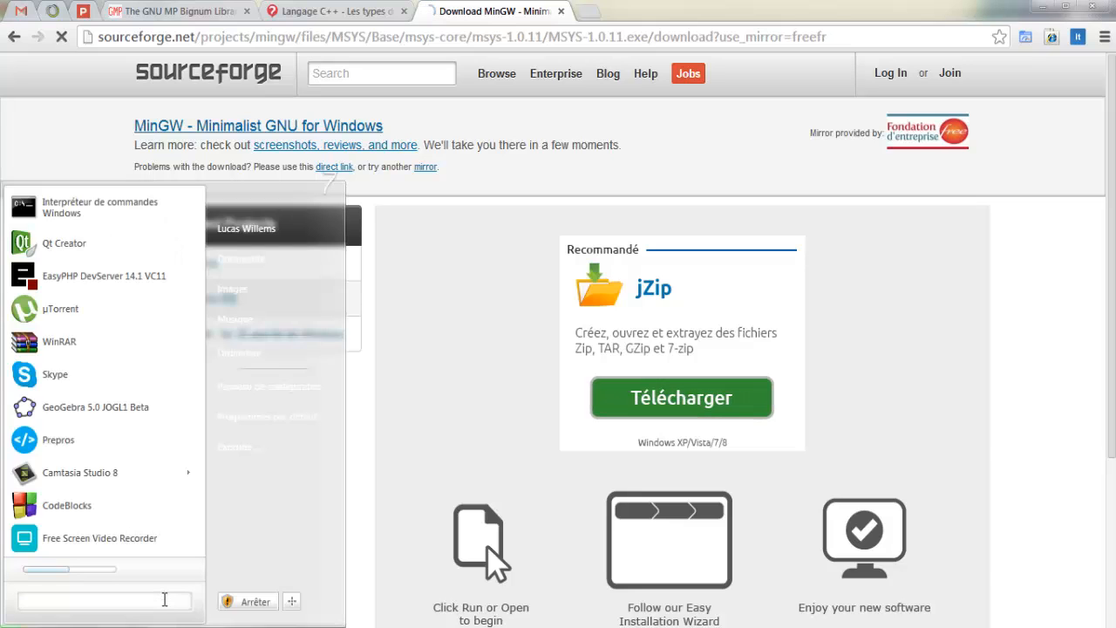
pyautogui.write('msys')
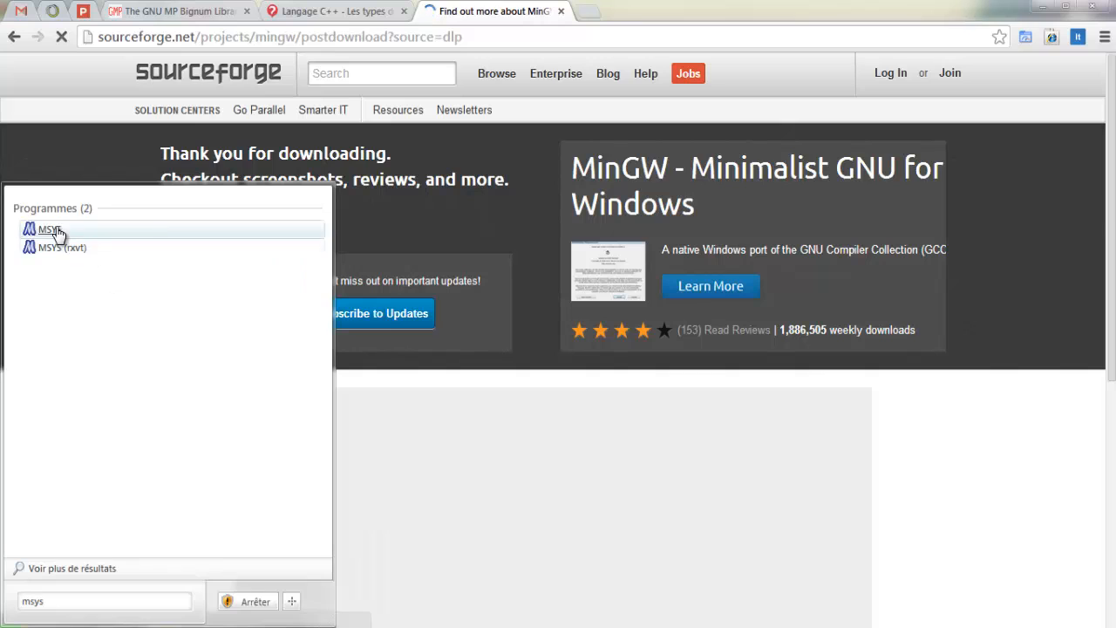
pyautogui.click(50, 230)
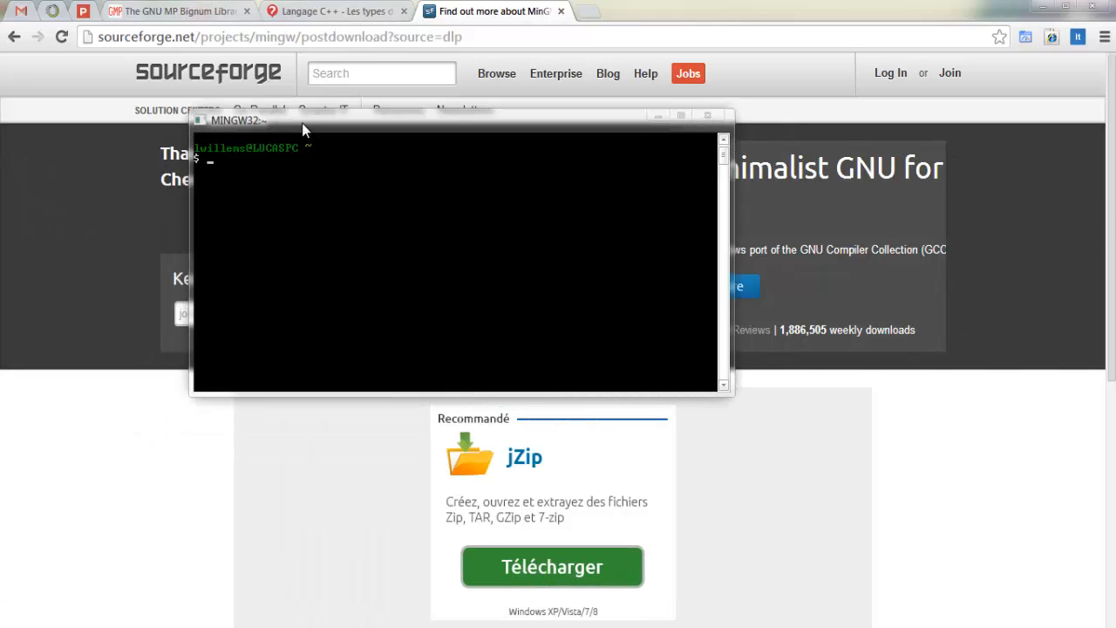
# Step: Change the shell's working directory to C:/ and from there into the gmp folder
pyautogui.write('cd C:/')
pyautogui.press('Return')
pyautogui.write('cd ')
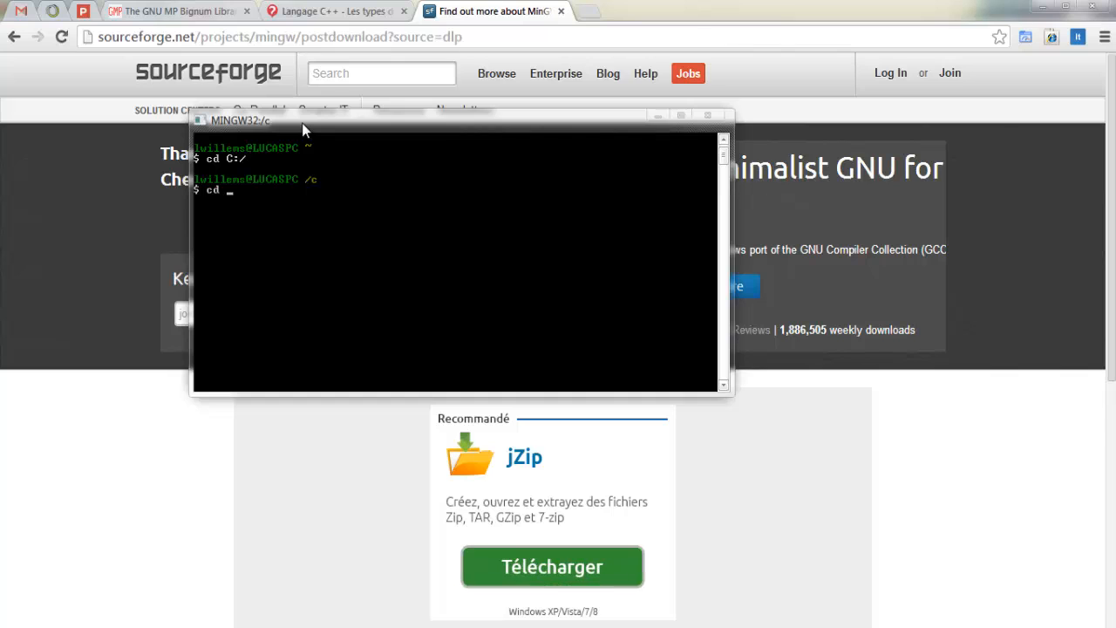
pyautogui.write('C:/')
pyautogui.press('BackSpace')
pyautogui.press('BackSpace')
pyautogui.press('BackSpace')
pyautogui.write('gmp')
pyautogui.press('Return')
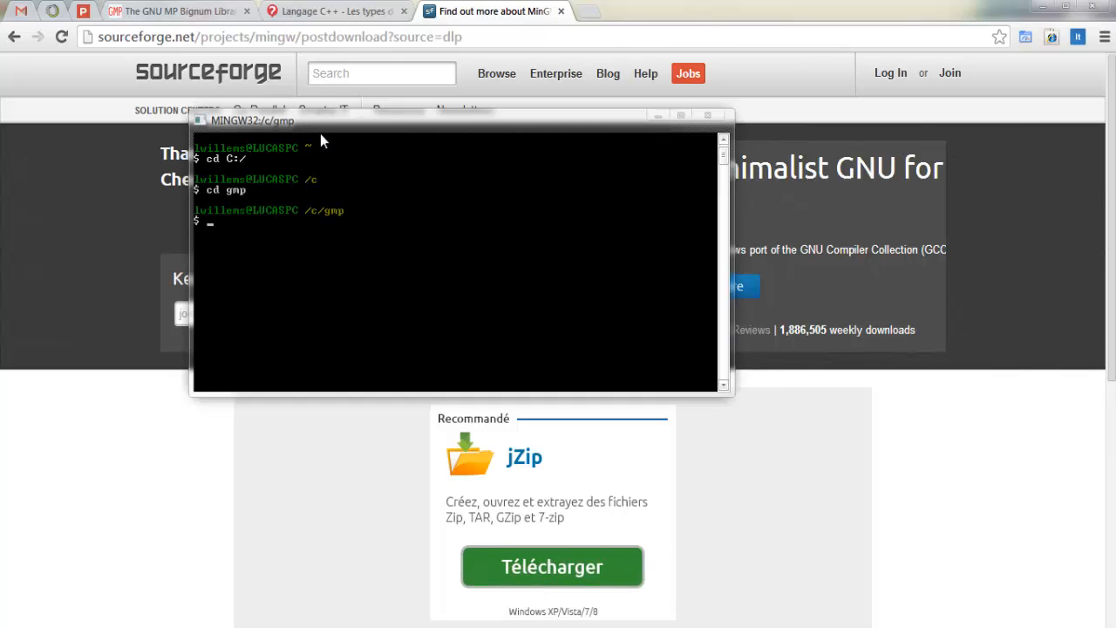
# Step: Reposition the shell window and run ./configure in the gmp folder
pyautogui.moveTo(321, 136); pyautogui.dragTo(395, 153)
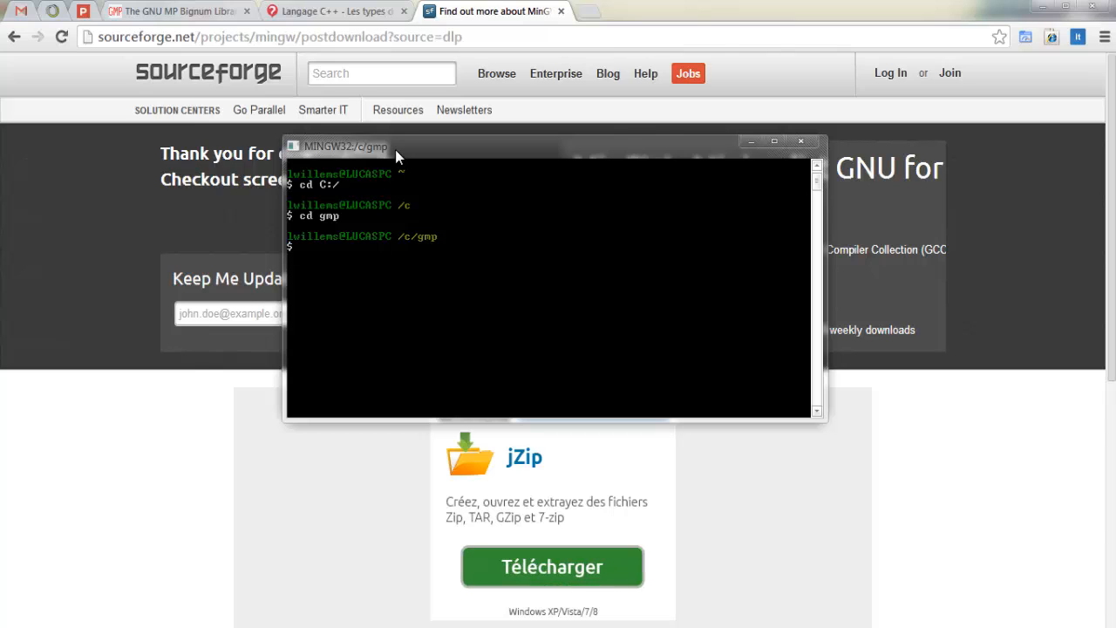
pyautogui.moveTo(395, 150); pyautogui.dragTo(398, 138)
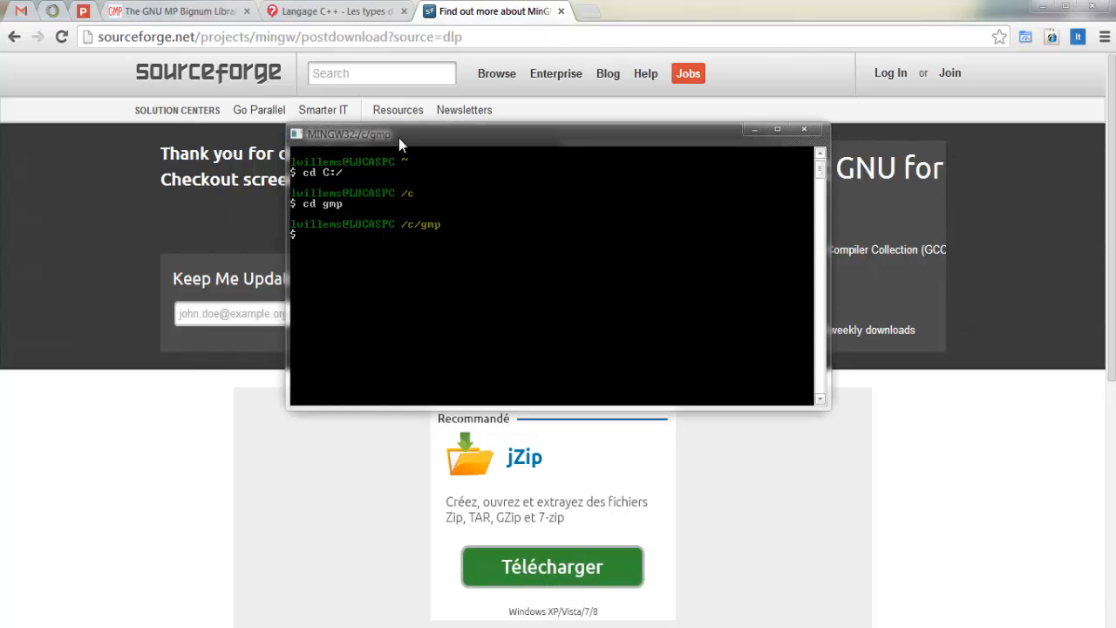
pyautogui.write('./configure')
pyautogui.press('Return')
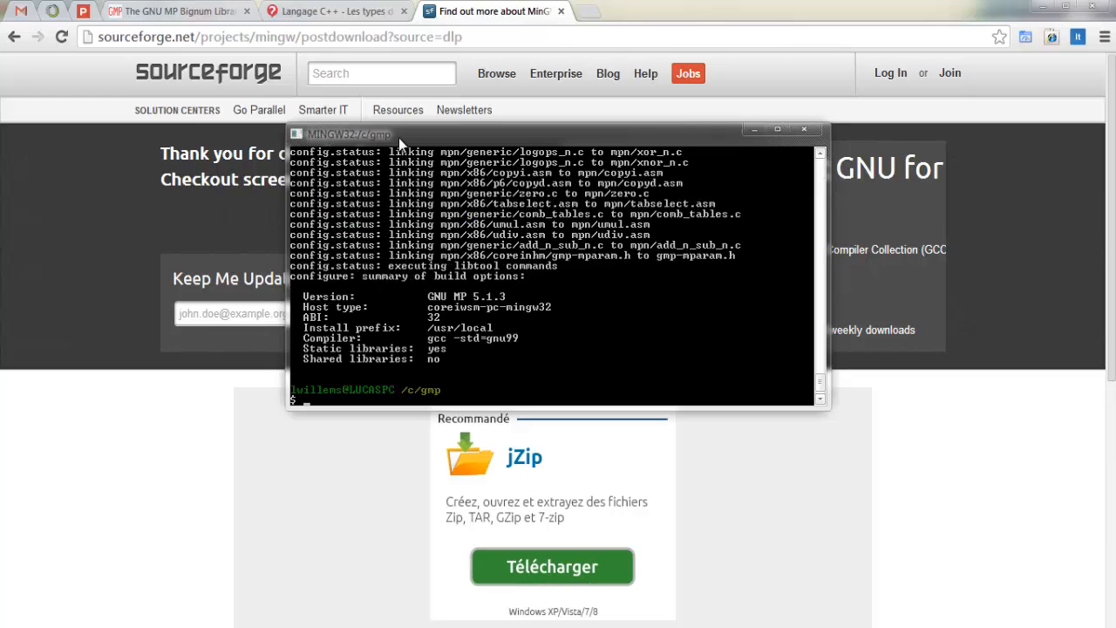
# Step: Build the GMP library with make and test the build with make check
pyautogui.write('make')
pyautogui.press('Return')
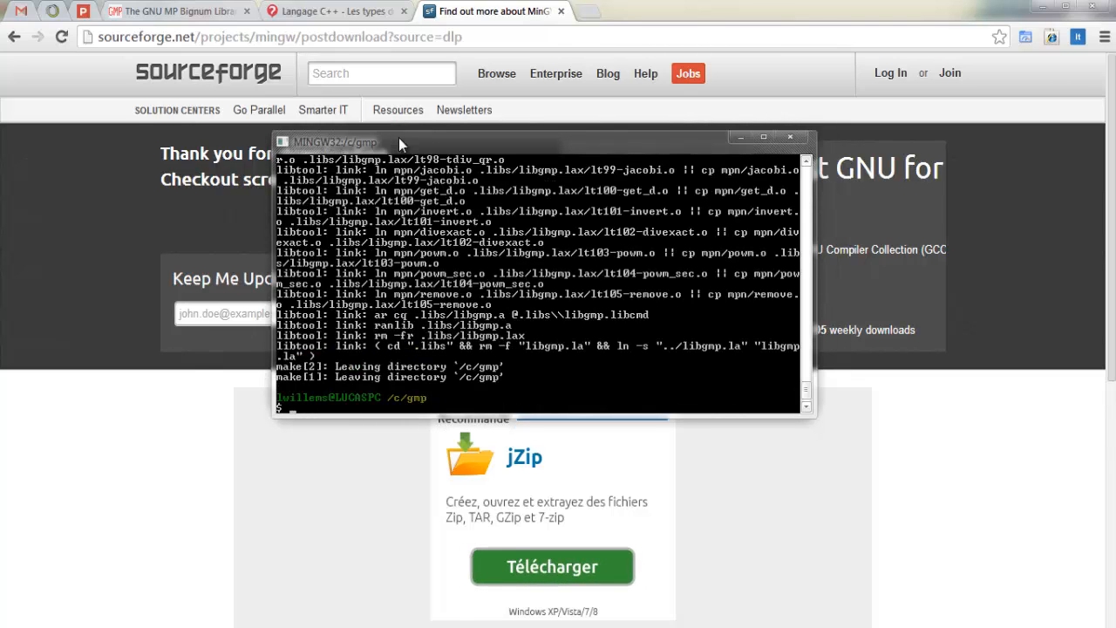
pyautogui.write('check')
pyautogui.press('Return')
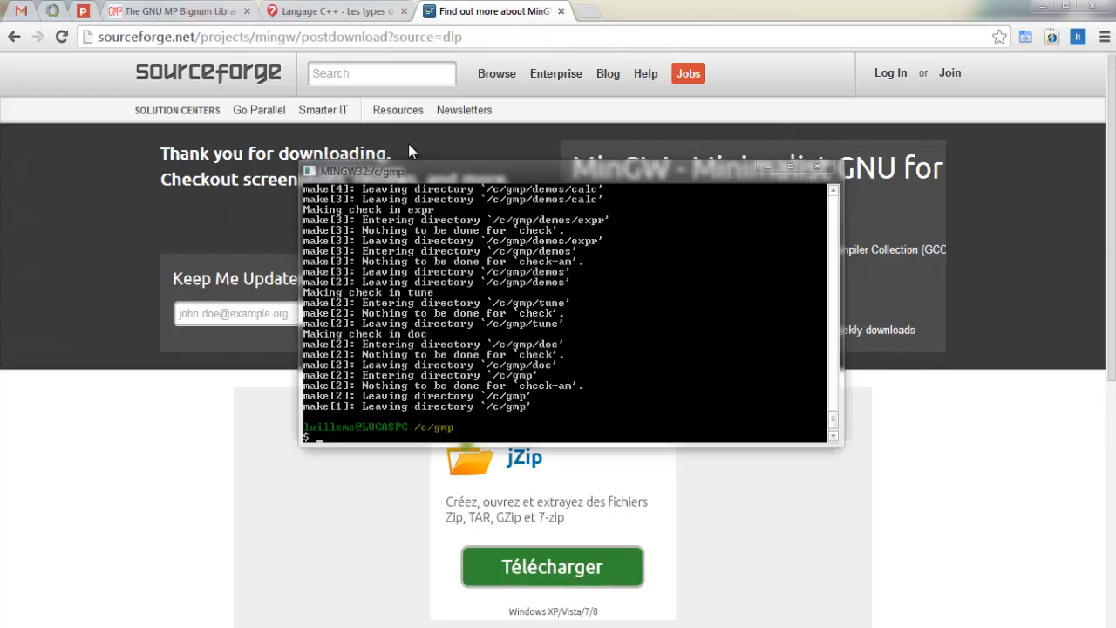
# Step: Install the compiled GMP library with make install
pyautogui.write('make install')
pyautogui.press('Return')
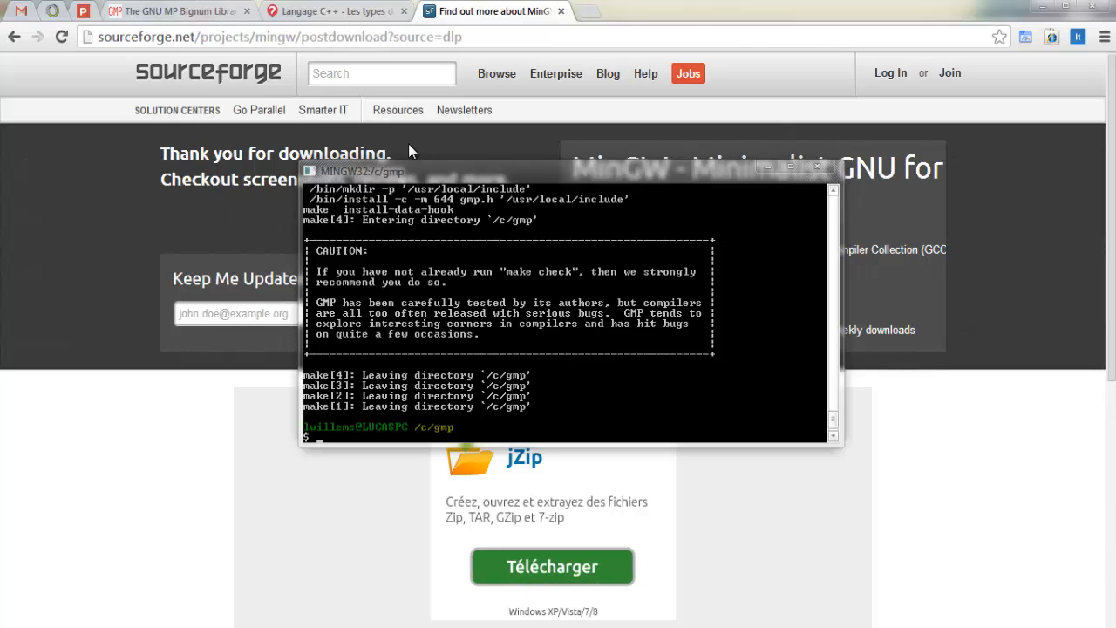
# Step: Close the MSYS shell and switch to the Explorer window showing the root of the C: drive
pyautogui.click(816, 167)
pyautogui.moveTo(136, 561)
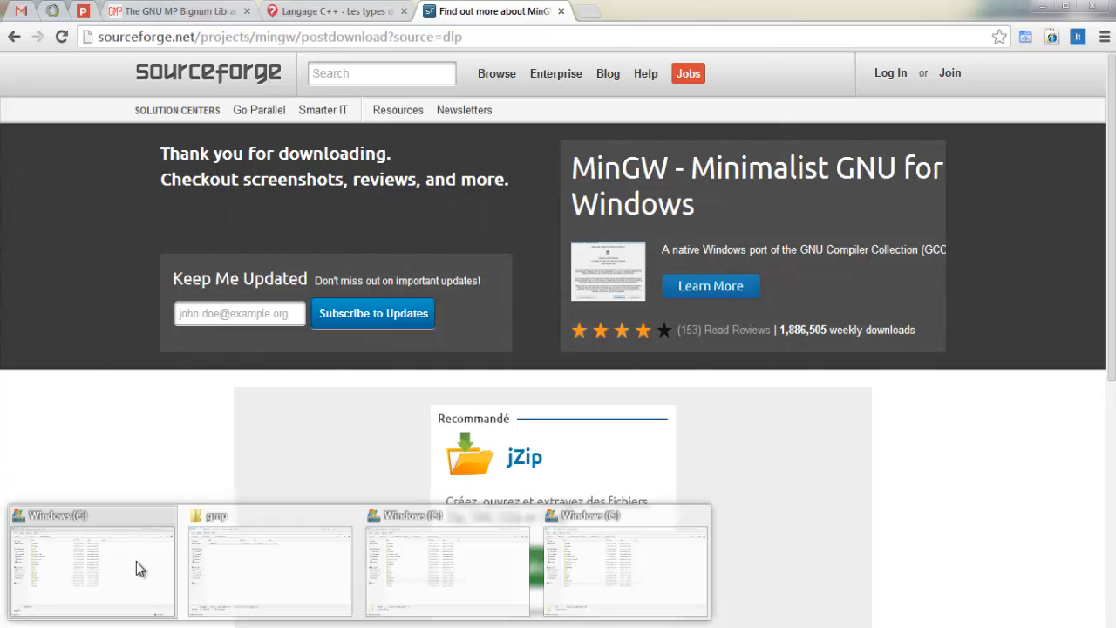
pyautogui.click(145, 559)
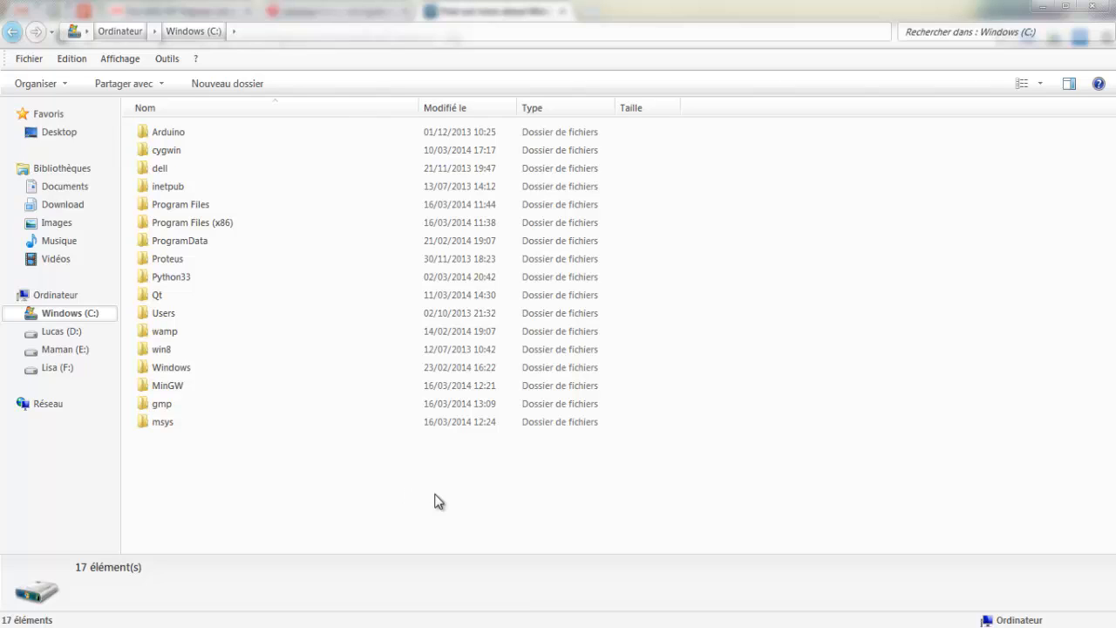
# Step: Switch to Code::Blocks and open the linker settings of the global compiler settings
pyautogui.click(699, 627)
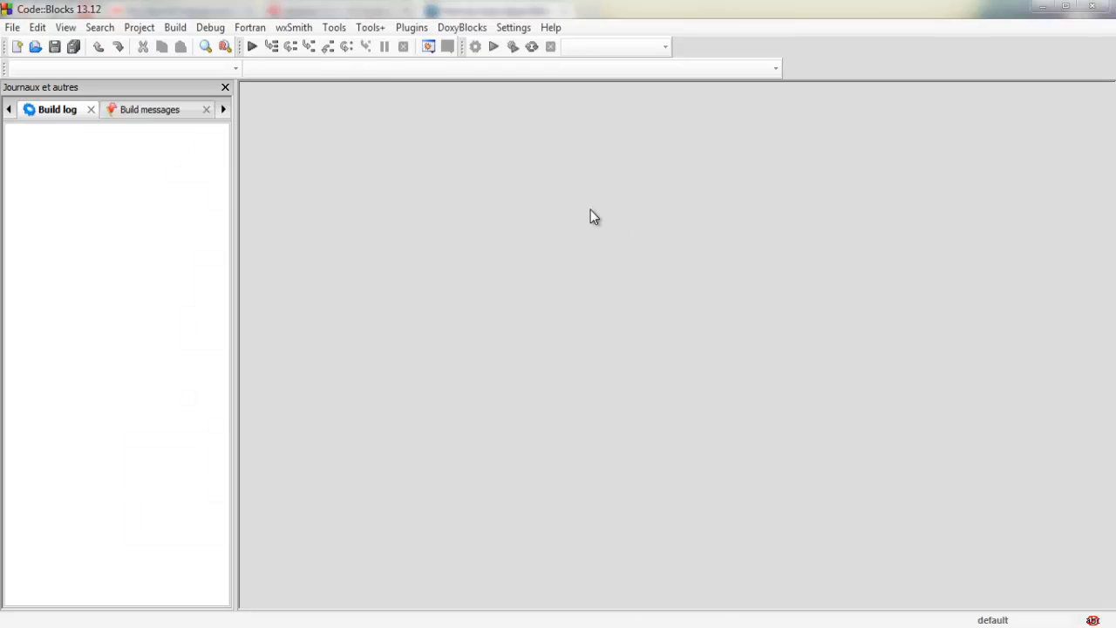
pyautogui.click(514, 29)
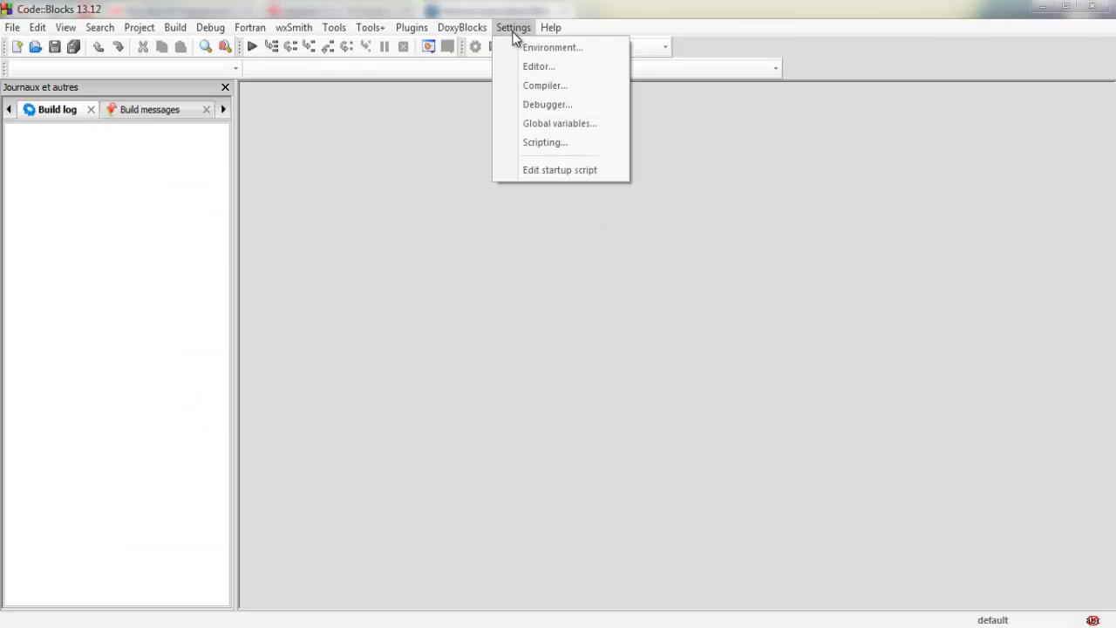
pyautogui.click(553, 88)
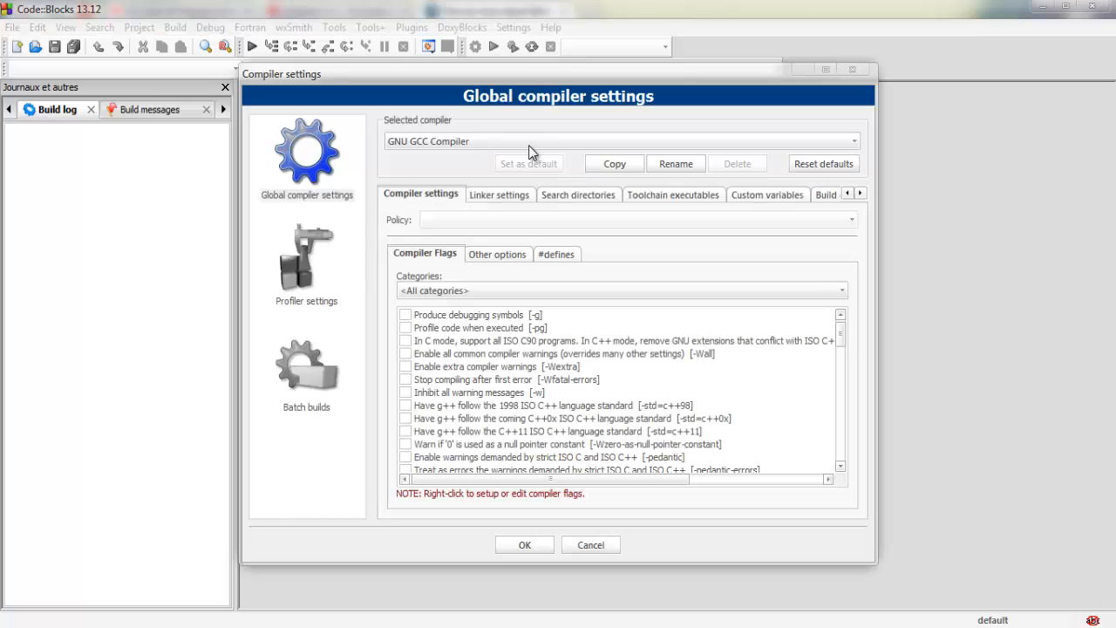
pyautogui.click(504, 195)
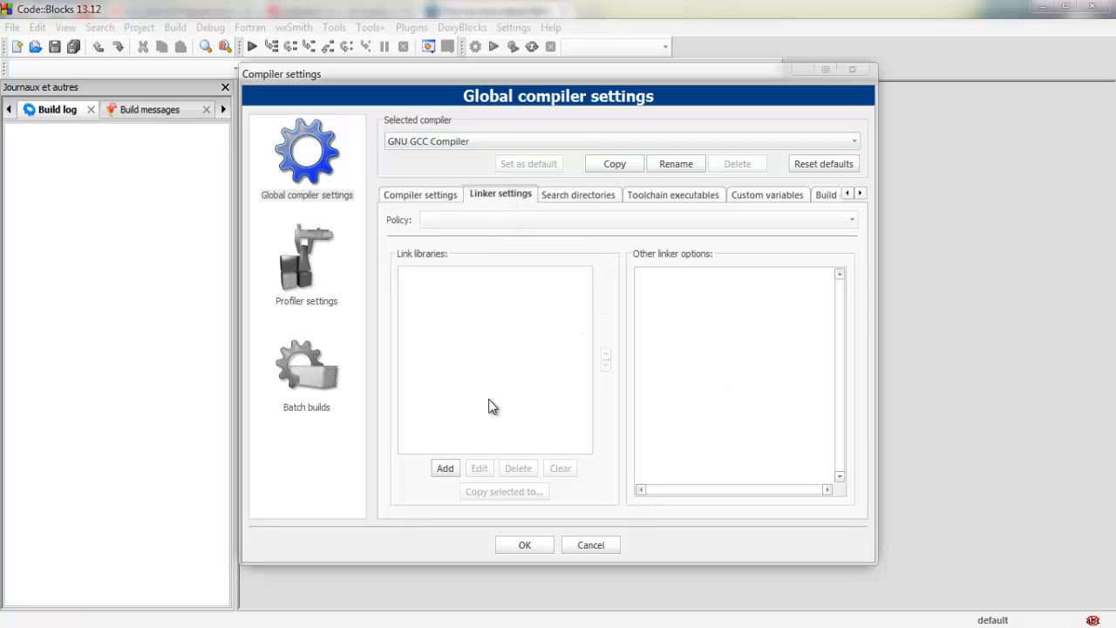
# Step: Add the library file C:\gmp\.libs\libgmp.a to the GNU GCC Compiler's link libraries
pyautogui.click(444, 469)
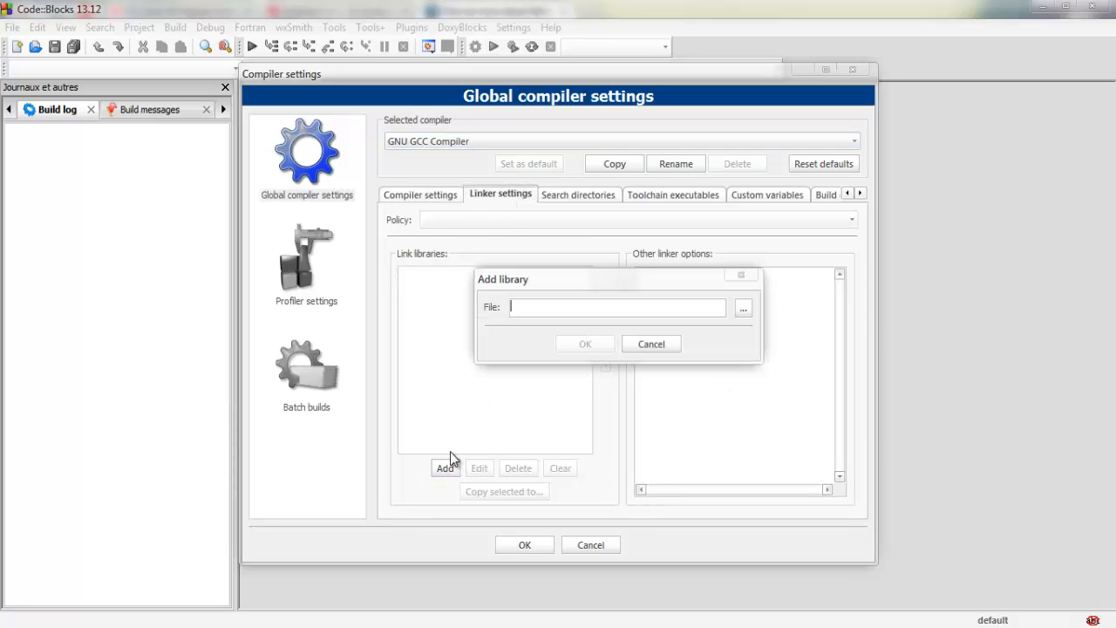
pyautogui.click(743, 308)
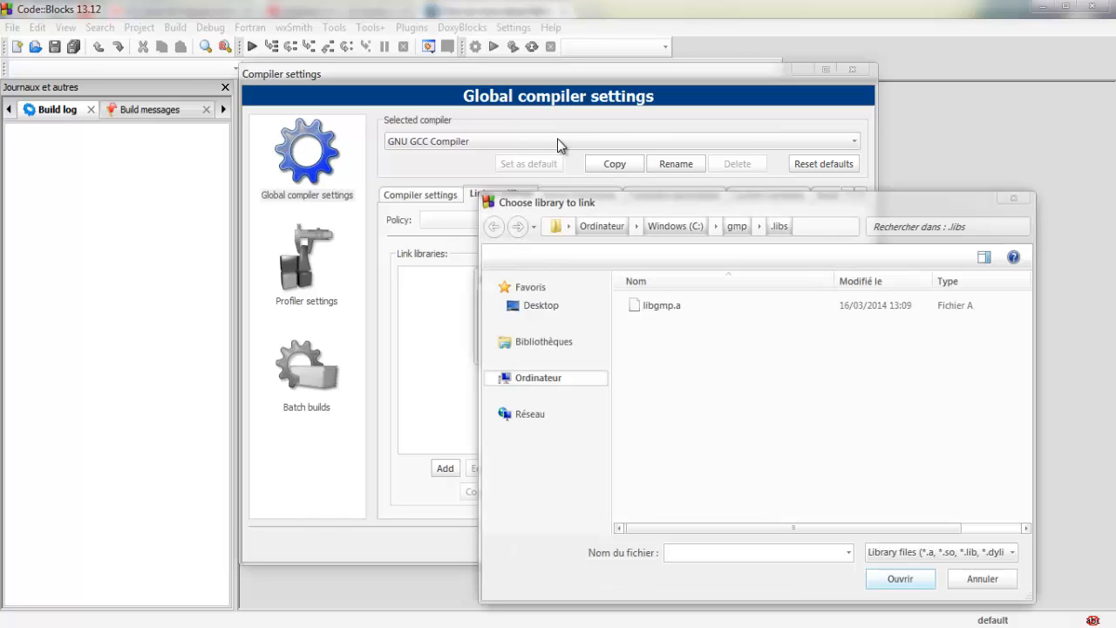
pyautogui.moveTo(605, 204); pyautogui.dragTo(557, 138)
pyautogui.click(635, 162)
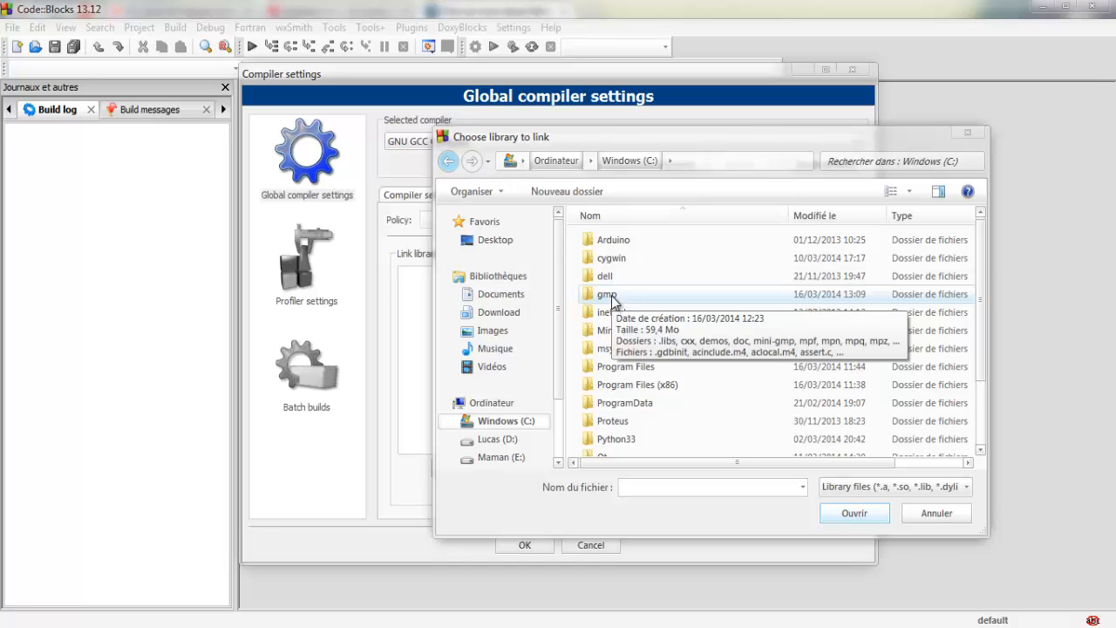
pyautogui.doubleClick(612, 296)
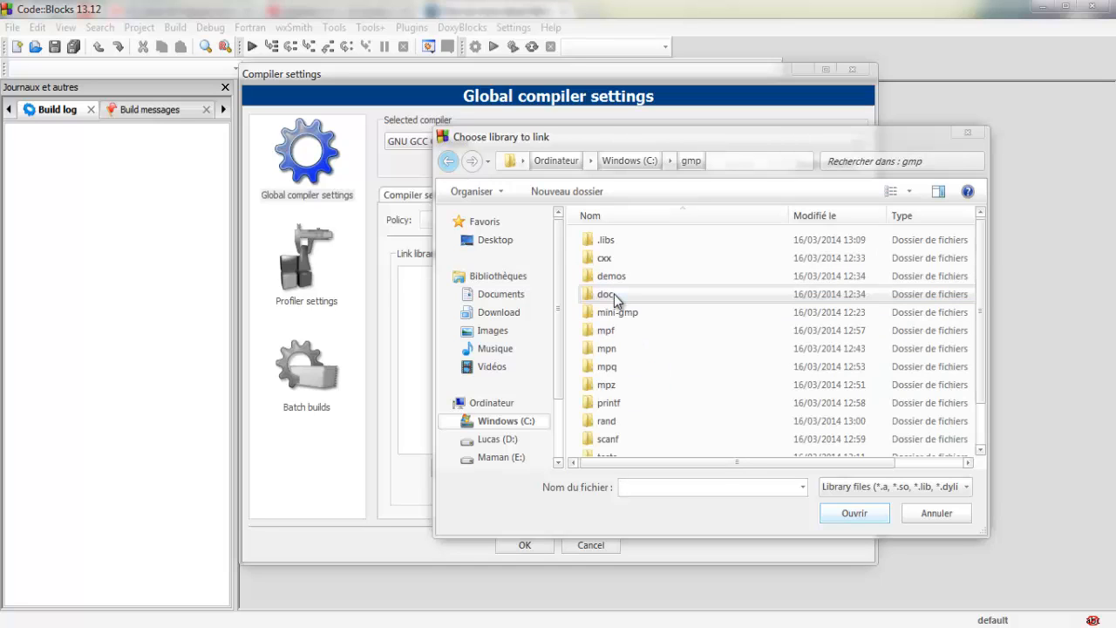
pyautogui.doubleClick(613, 238)
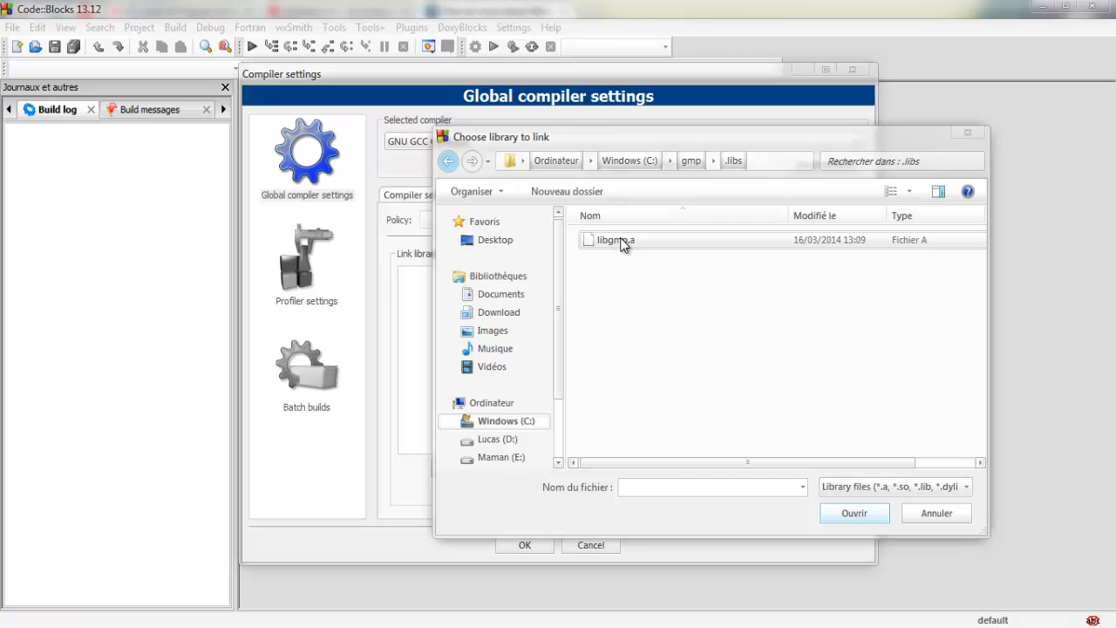
pyautogui.click(621, 243)
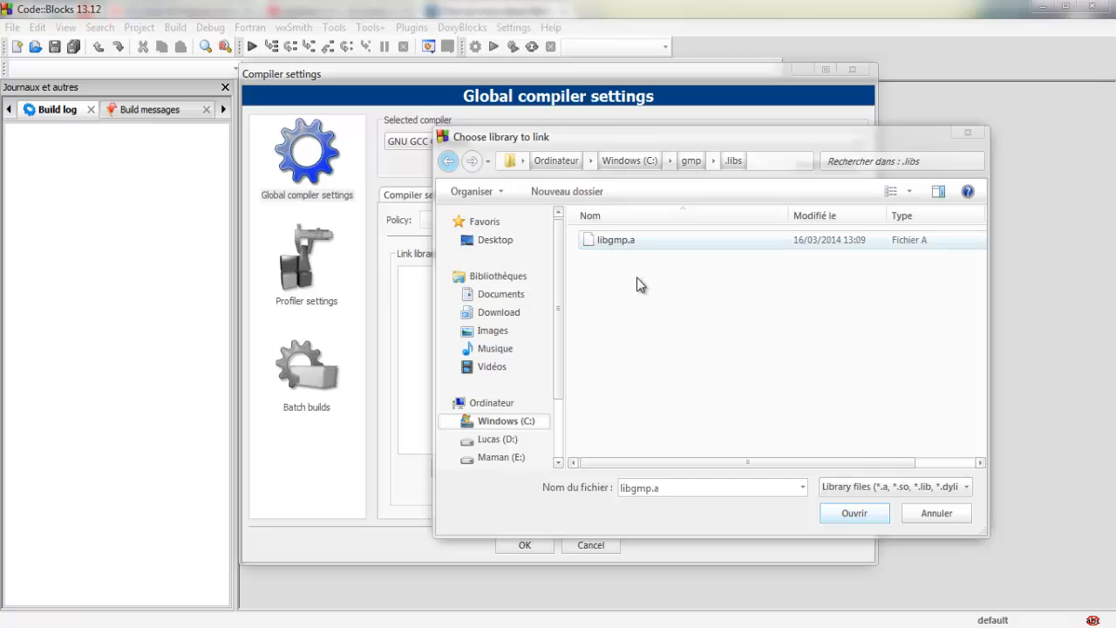
pyautogui.click(859, 518)
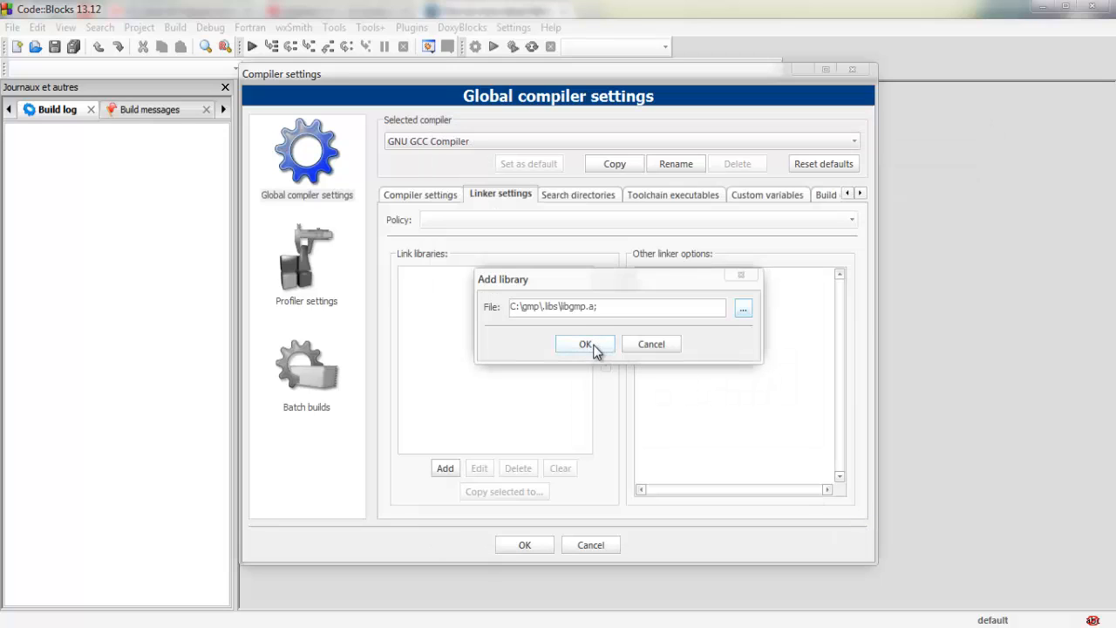
pyautogui.click(596, 346)
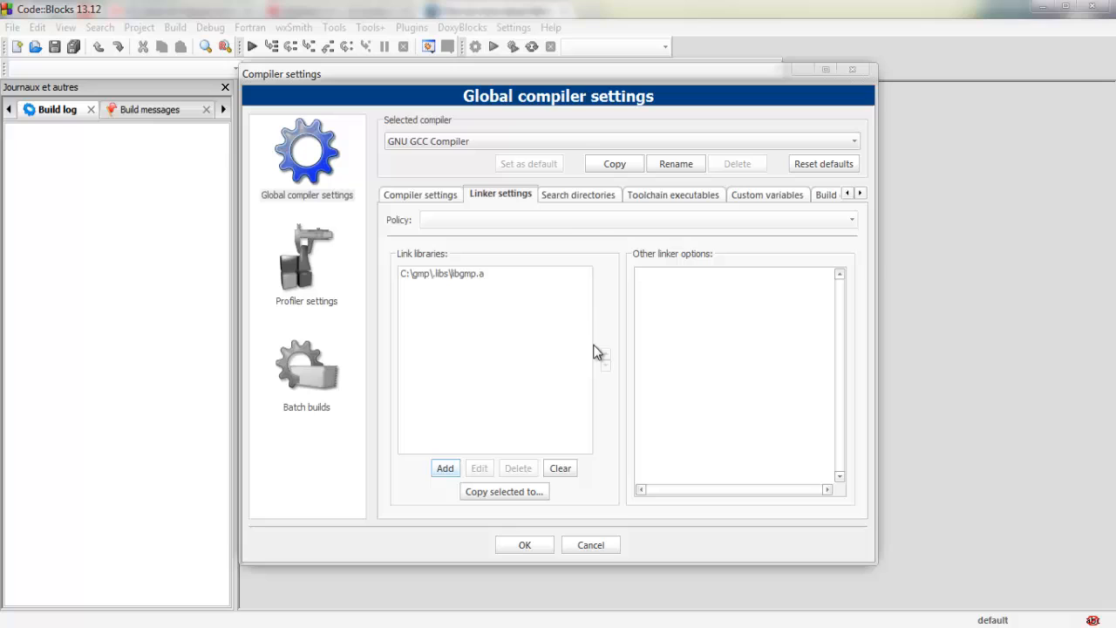
# Step: Add C:\gmp to the compiler search directories and save the global compiler settings
pyautogui.click(580, 197)
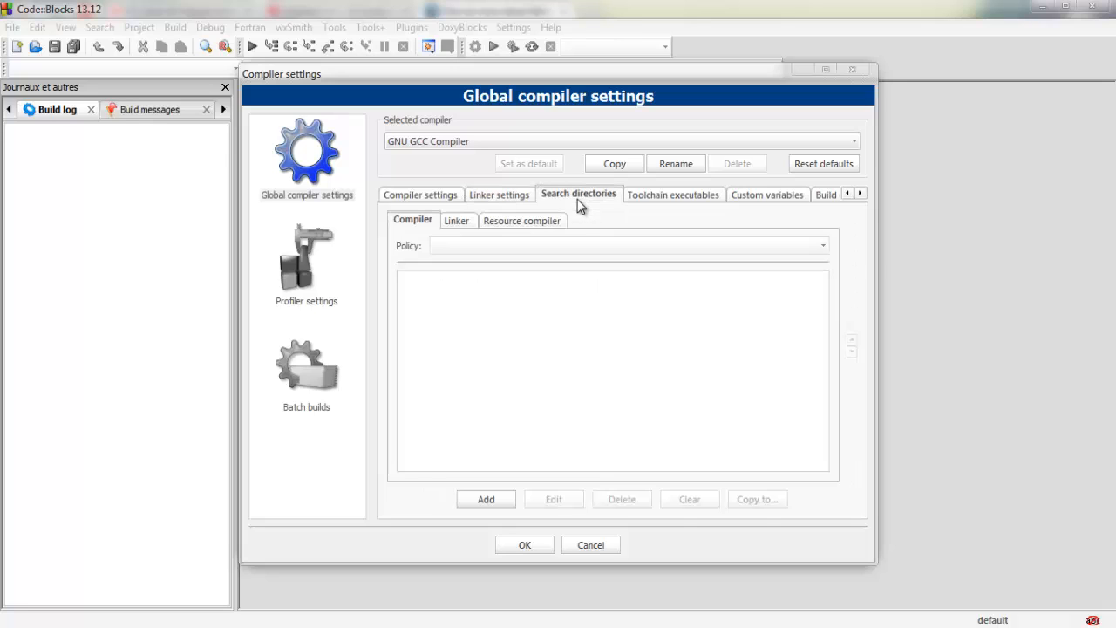
pyautogui.click(504, 501)
pyautogui.click(744, 308)
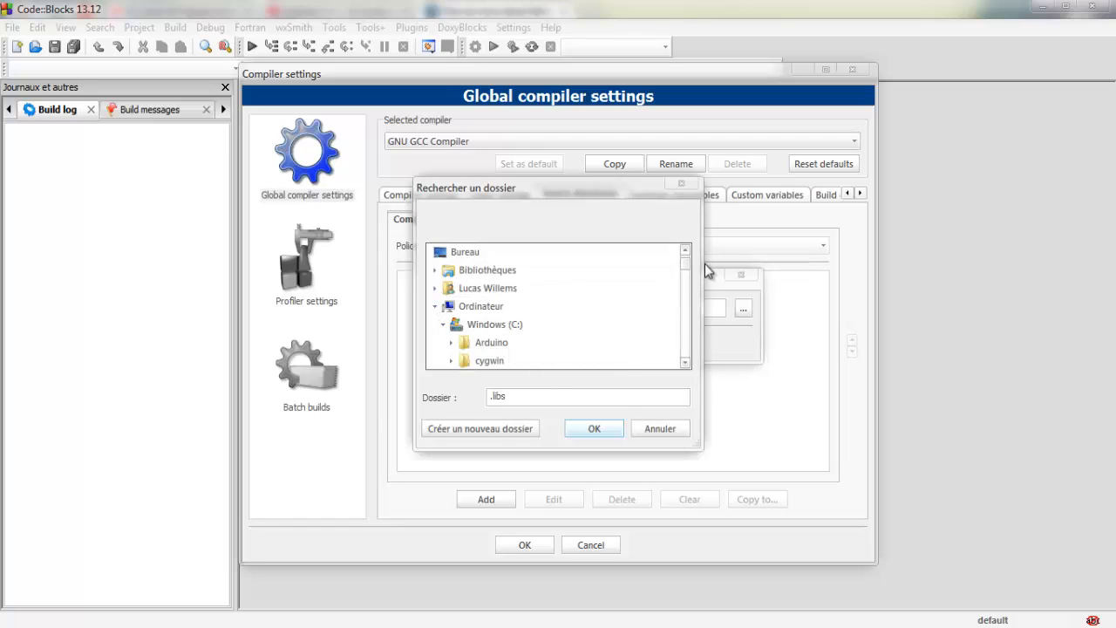
pyautogui.moveTo(688, 263); pyautogui.dragTo(688, 274)
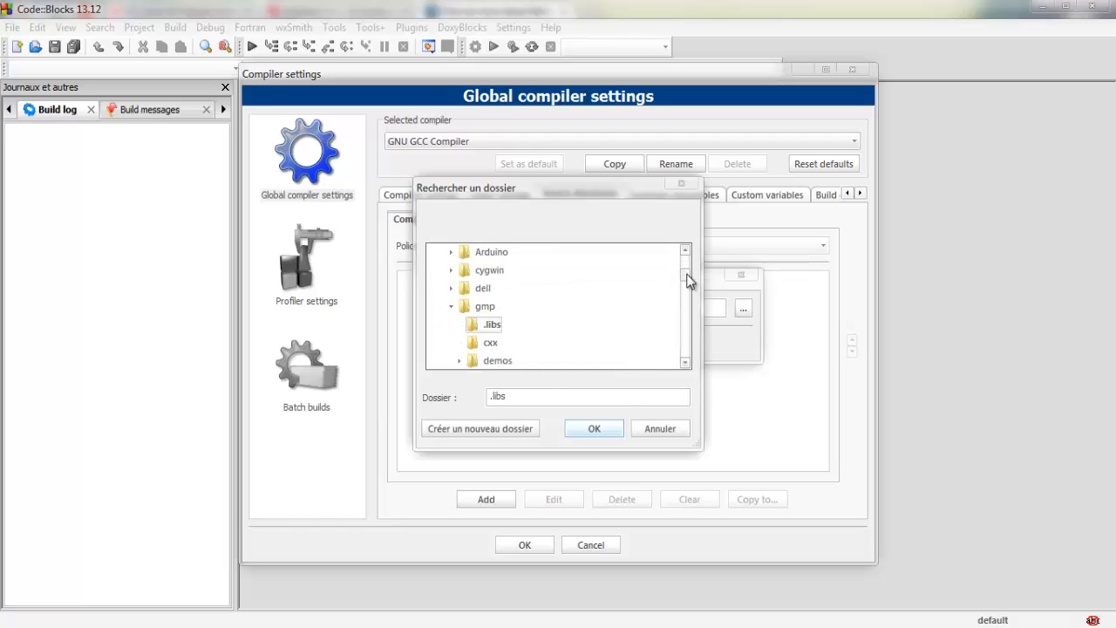
pyautogui.click(480, 311)
pyautogui.click(592, 429)
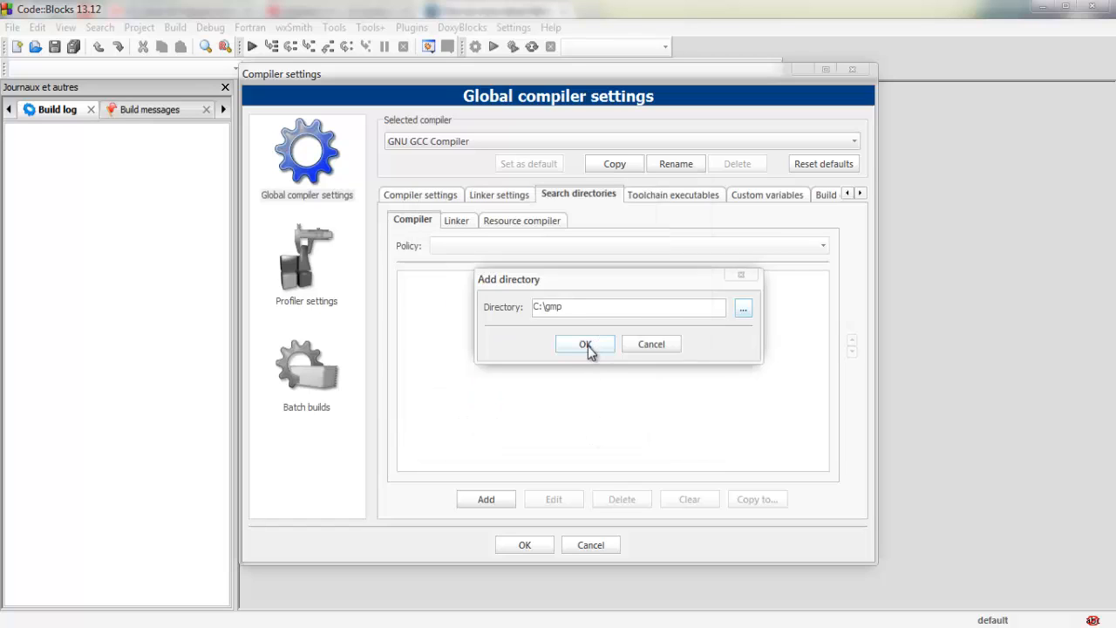
pyautogui.click(585, 344)
pyautogui.click(528, 544)
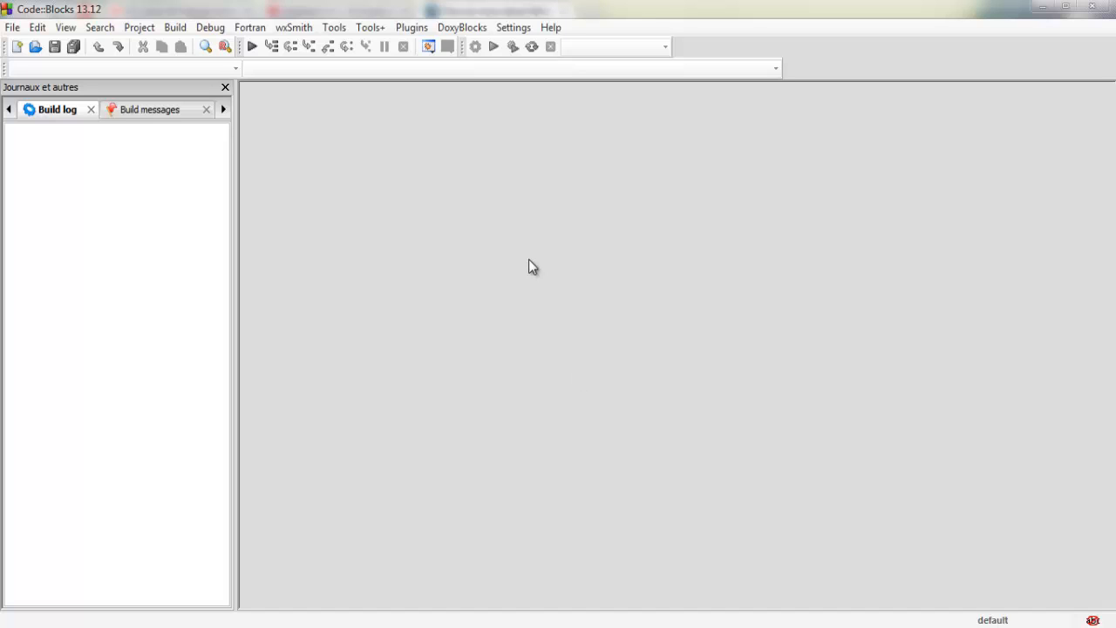
pyautogui.click(513, 27)
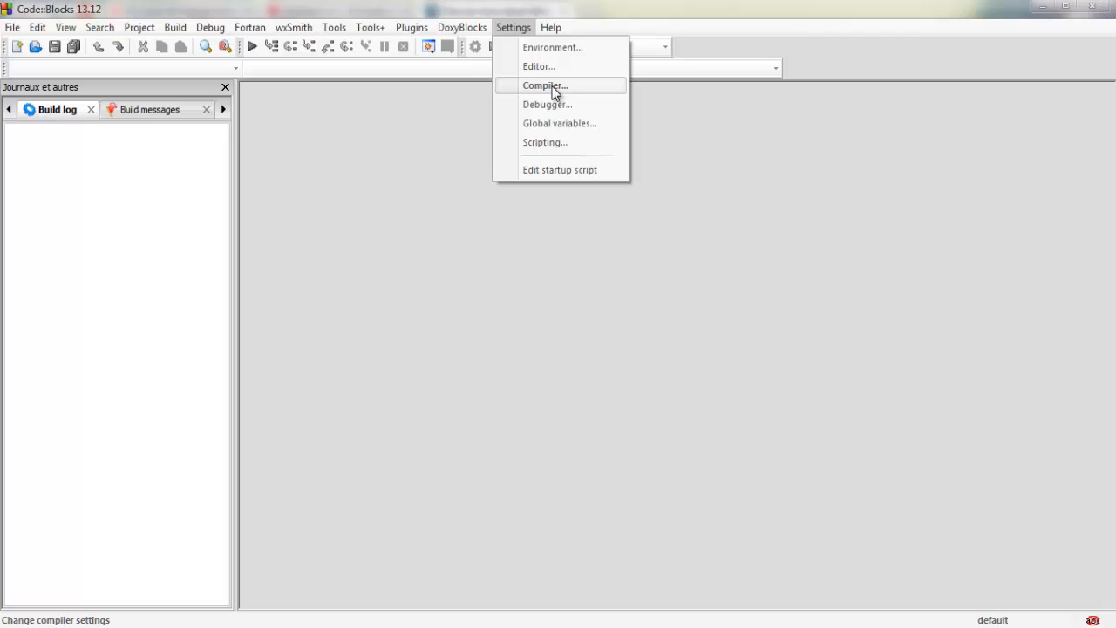
pyautogui.click(446, 138)
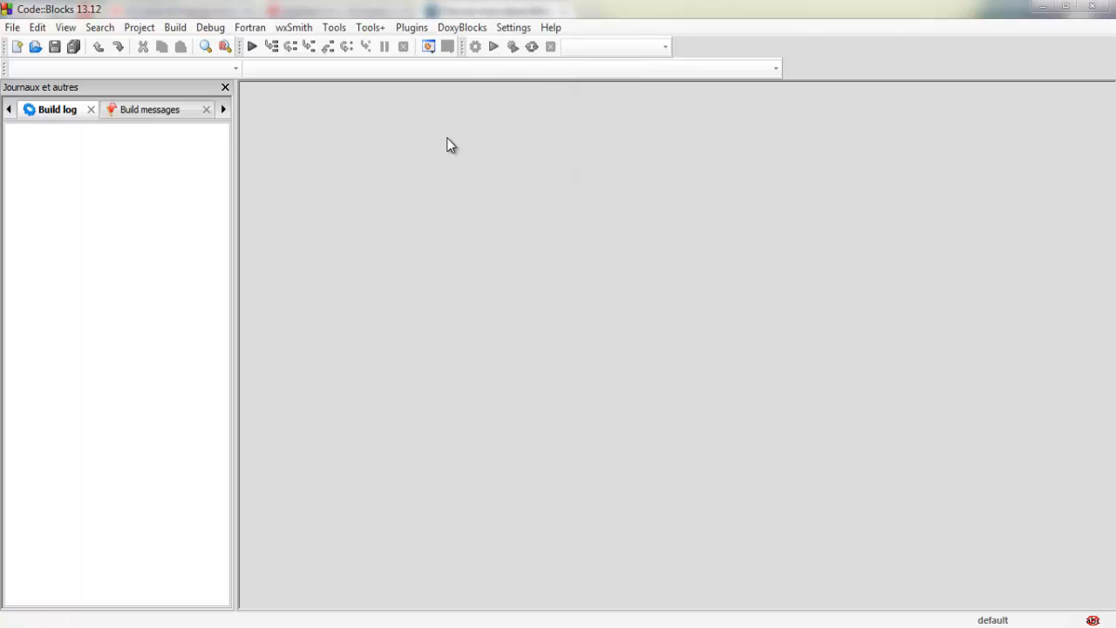
pyautogui.click(138, 30)
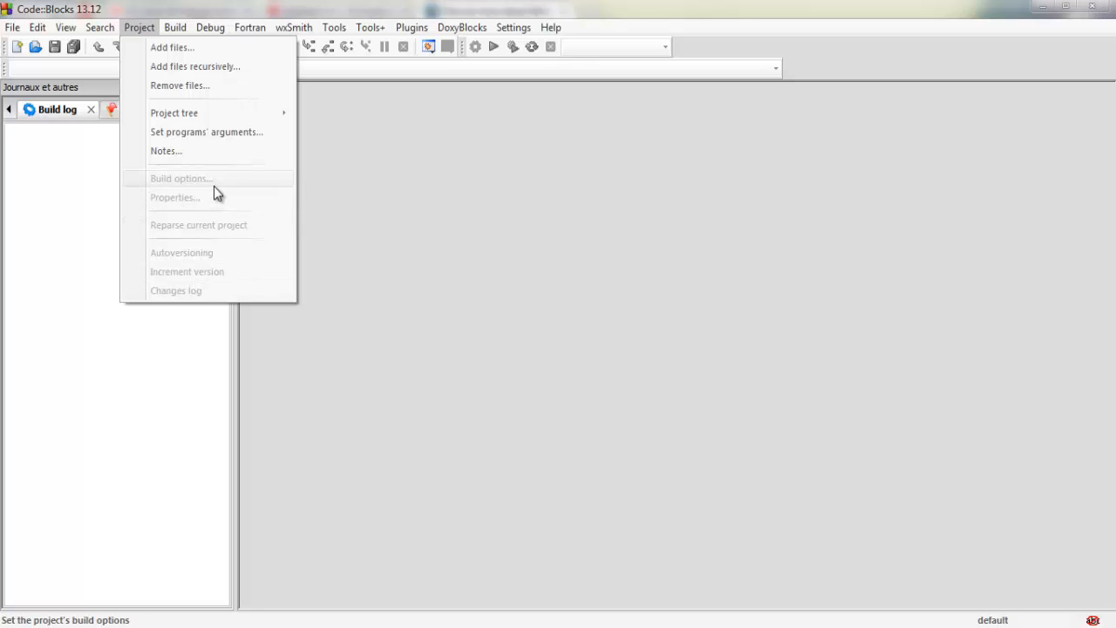
pyautogui.click(502, 164)
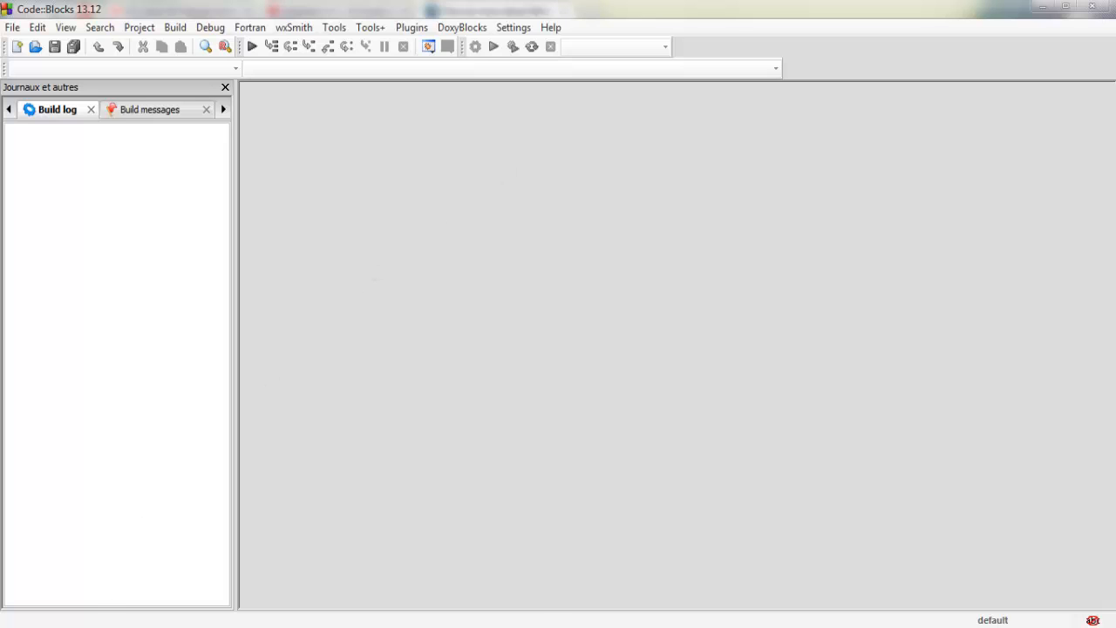
# Step: Open gmp.cpp from the D:\prog\cpp\gmp folder in the Code::Blocks editor
pyautogui.click(98, 627)
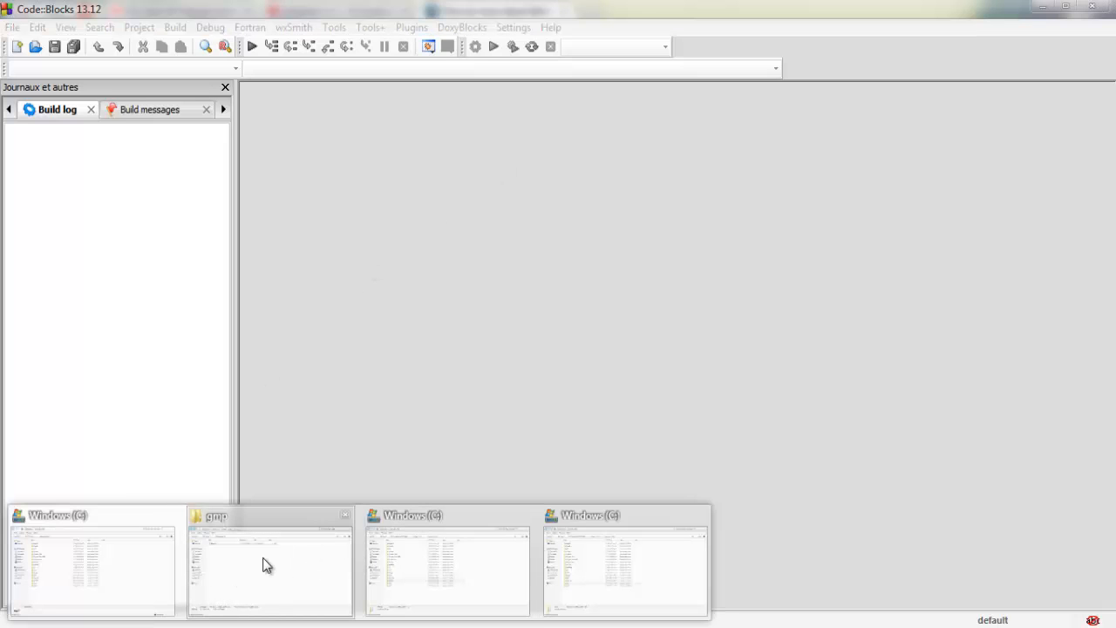
pyautogui.click(264, 564)
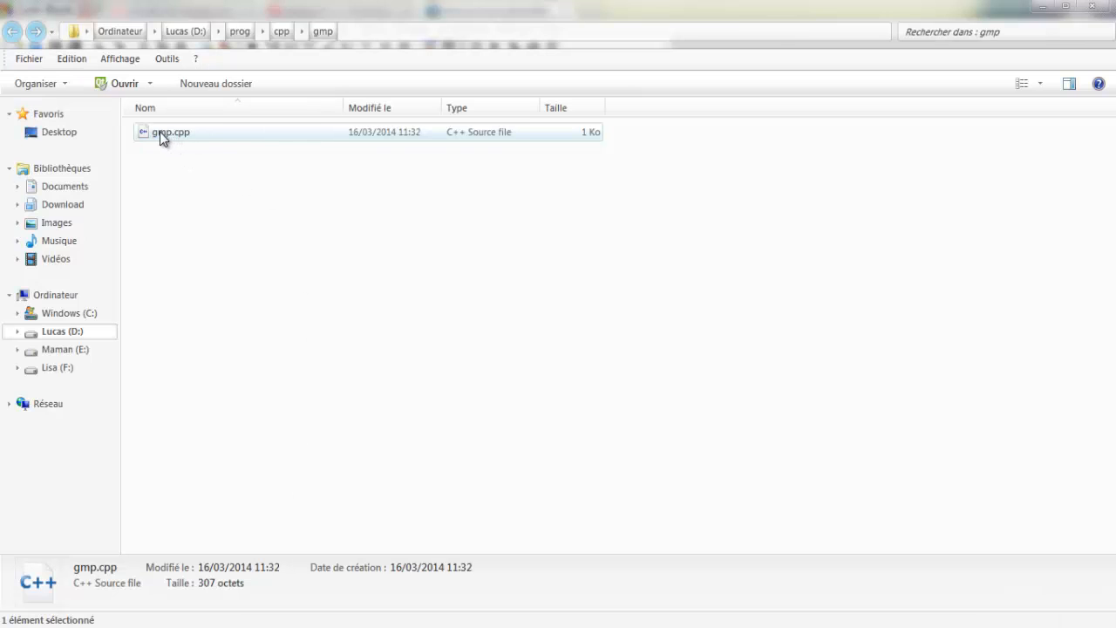
pyautogui.moveTo(160, 132); pyautogui.dragTo(599, 358)
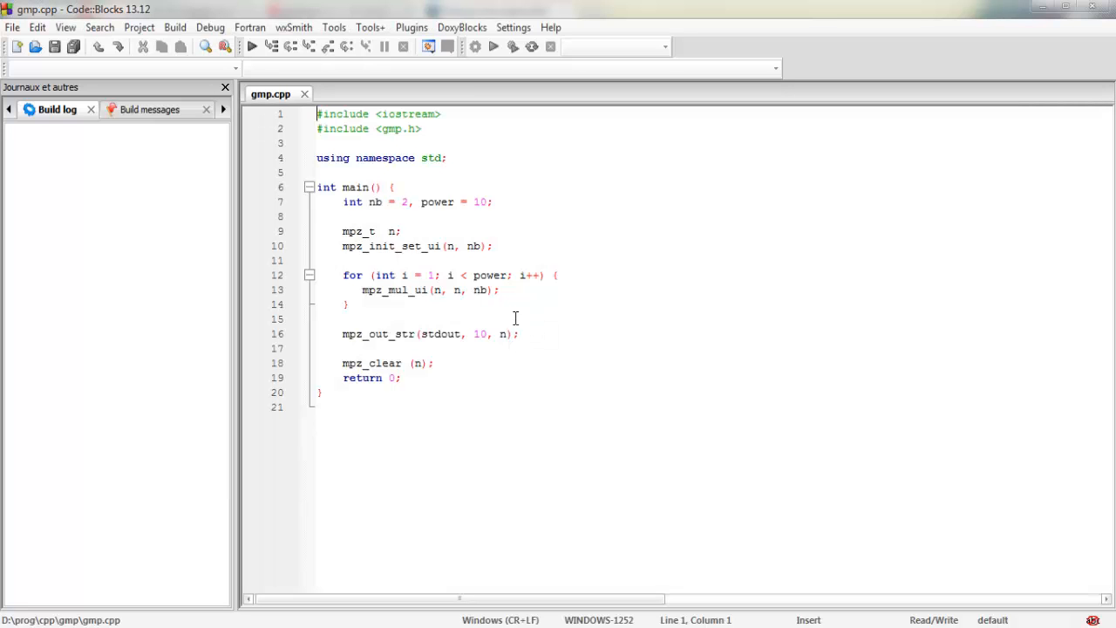
# Step: Build and run gmp.cpp to test the GMP library, and close the program's console window
pyautogui.click(456, 289)
pyautogui.click(535, 290)
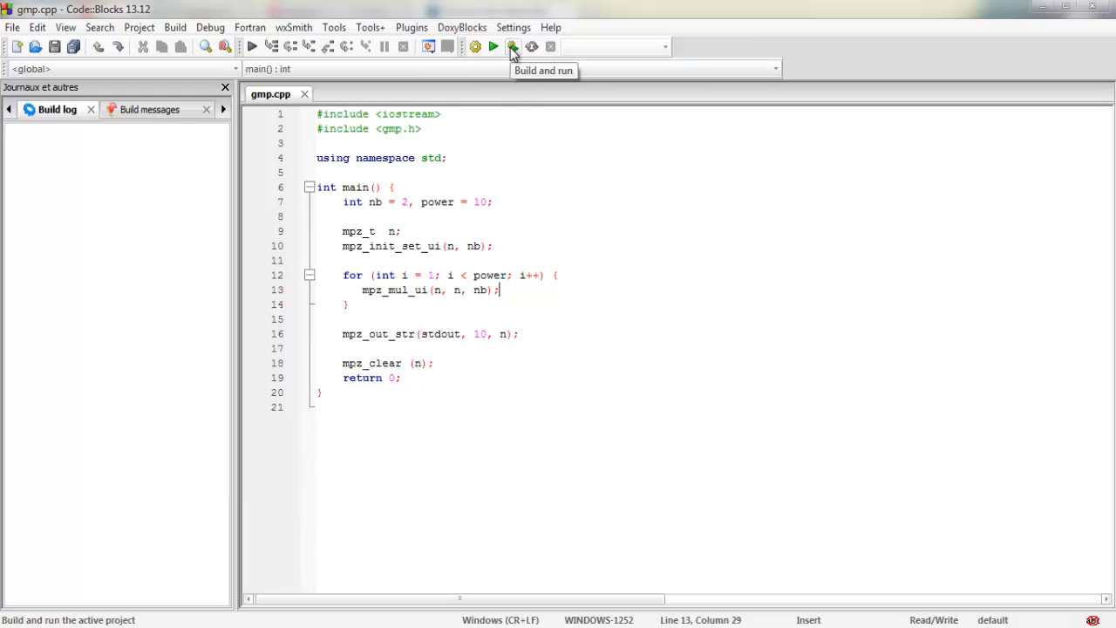
pyautogui.click(512, 47)
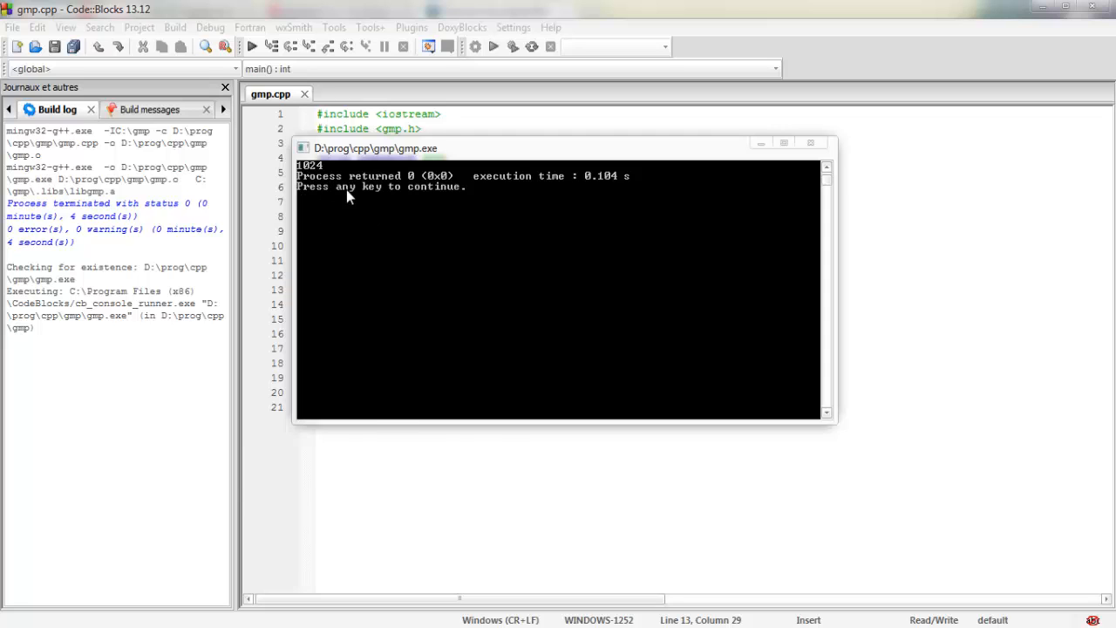
pyautogui.press('Return')
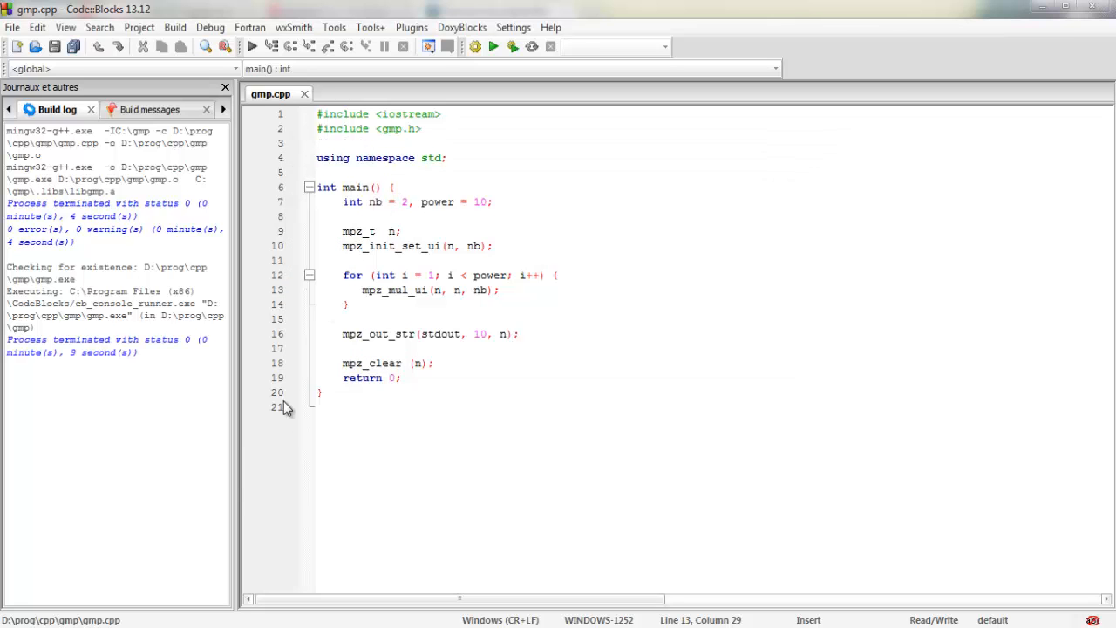
# Step: Switch to the browser and show the documentation and download links at the start of the GMP library's page
pyautogui.click(137, 625)
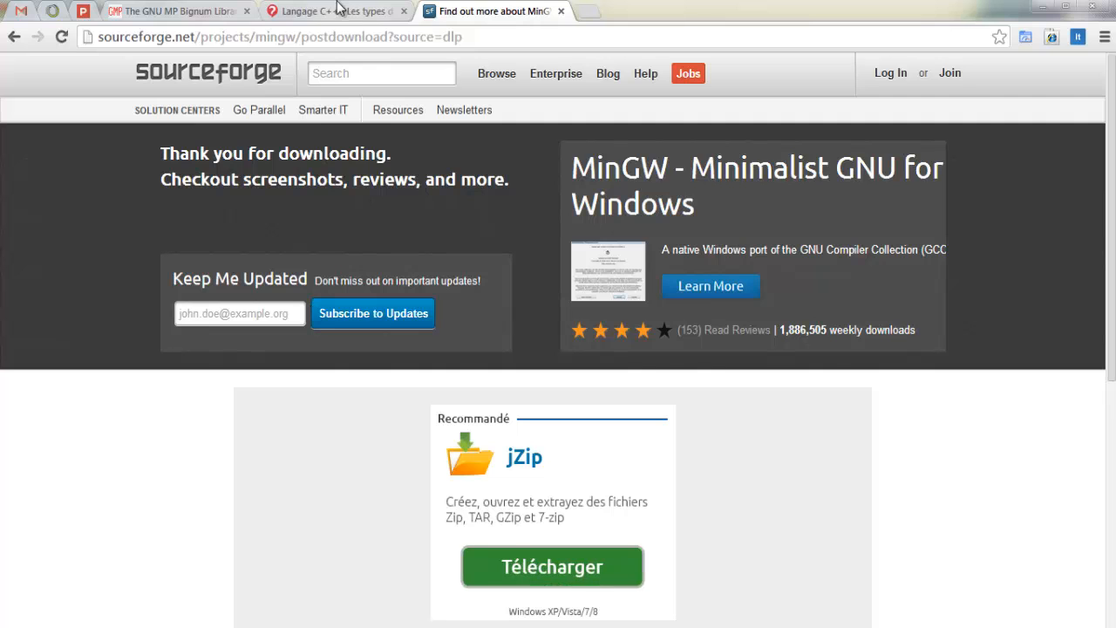
pyautogui.click(210, 11)
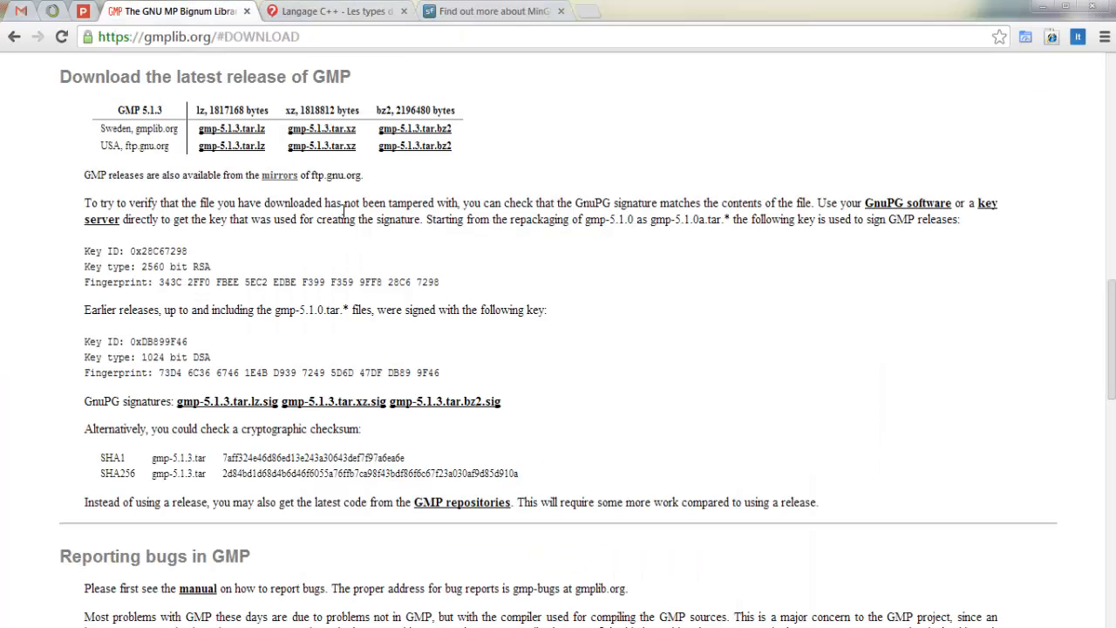
pyautogui.scroll(15, 344, 209)
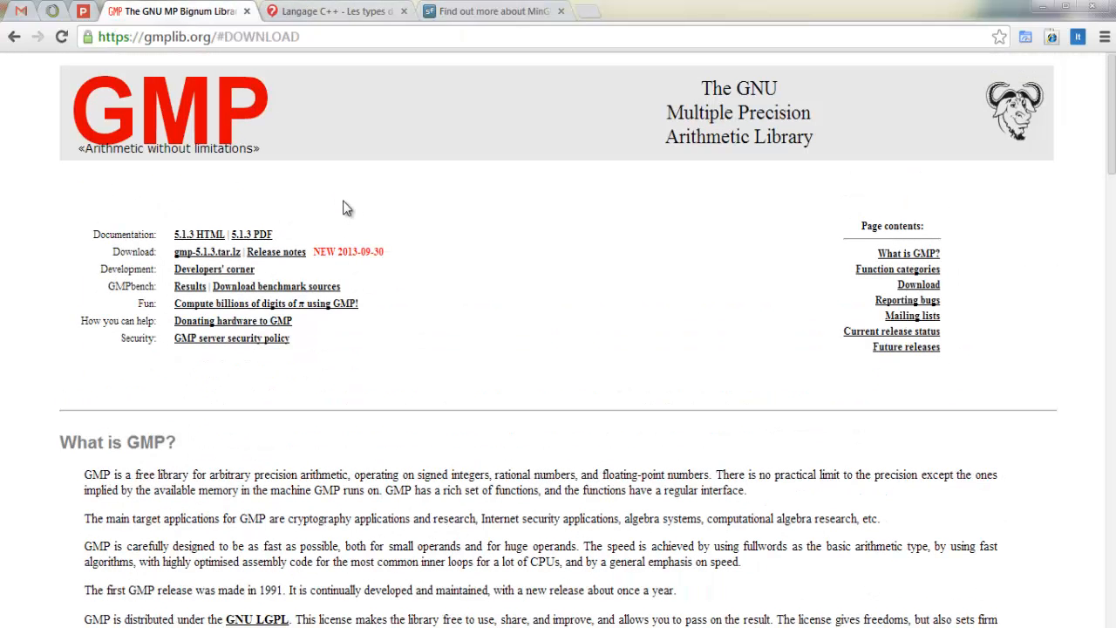